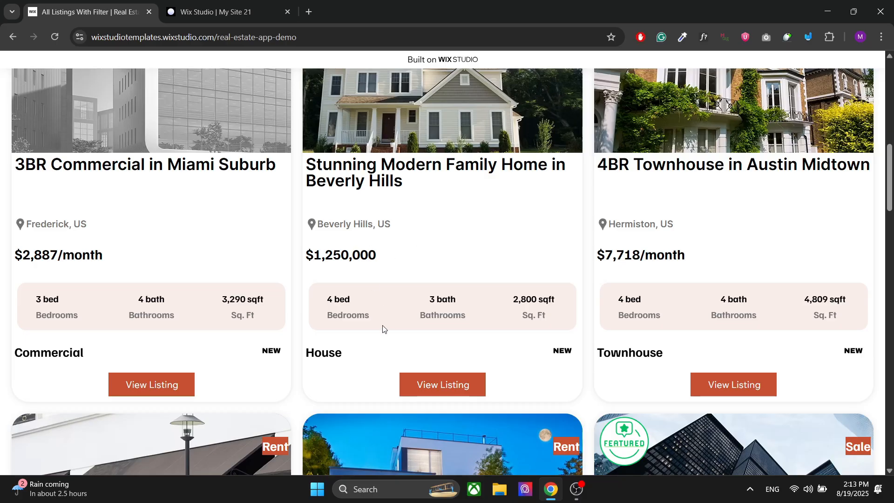
- Open the Stunning Modern Family Home in Beverly Hills listing and review its property details, features, gallery, contact form and related listings
scroll(383, 328, "down", 2)
scroll(395, 273, "up", 1)
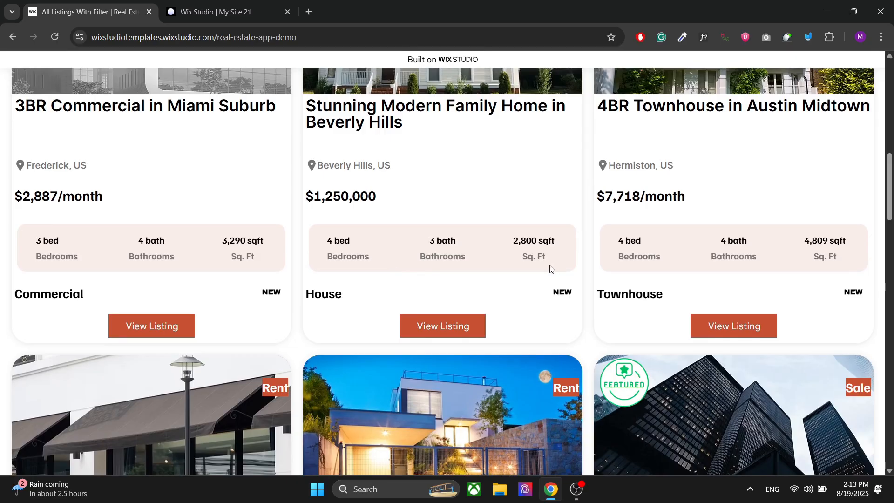
left_click(432, 334)
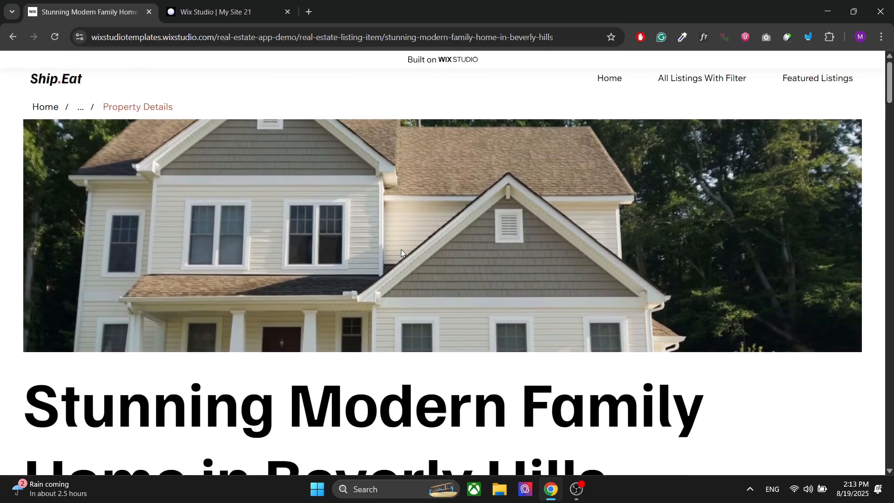
scroll(190, 200, "down", 4)
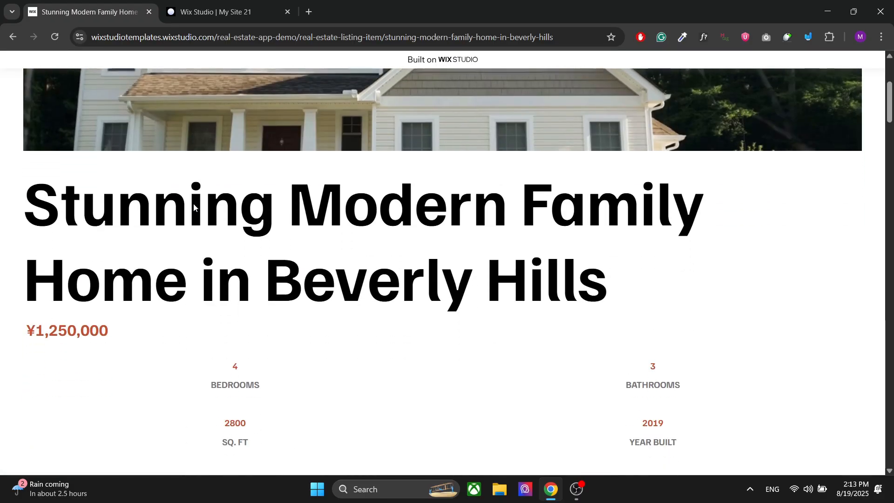
scroll(194, 208, "down", 4)
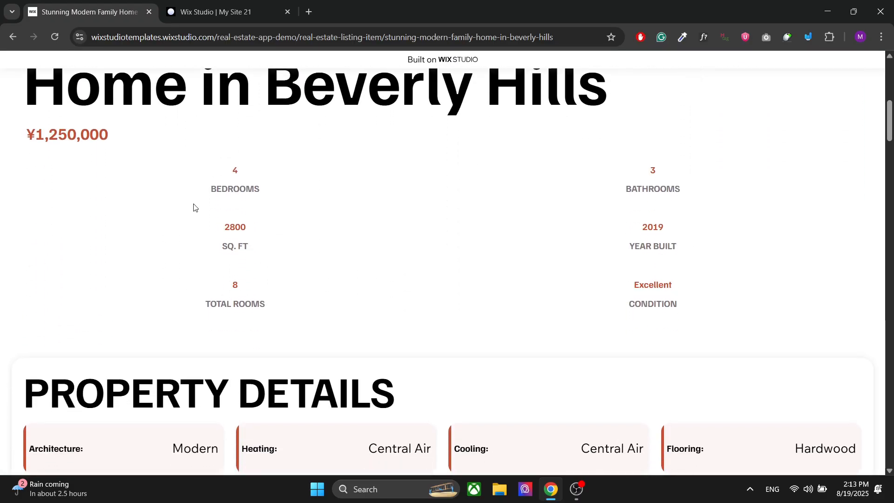
scroll(193, 207, "down", 15)
scroll(118, 266, "up", 4)
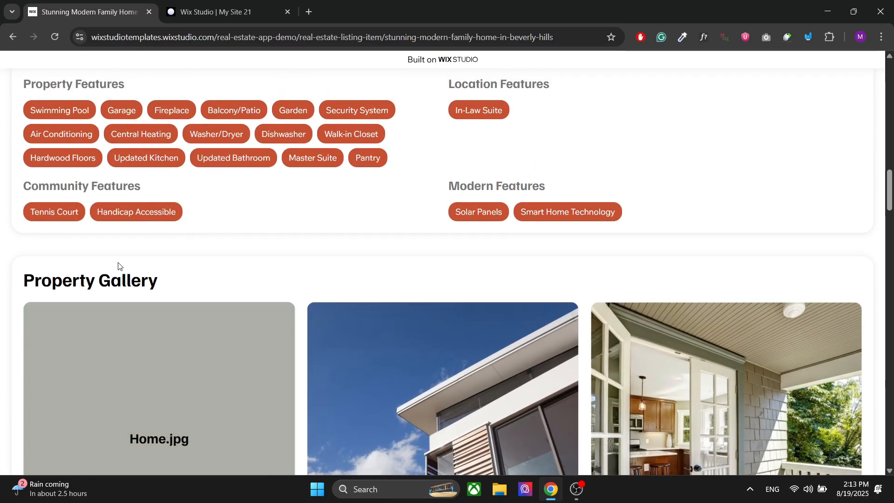
scroll(118, 266, "down", 20)
scroll(119, 266, "down", 15)
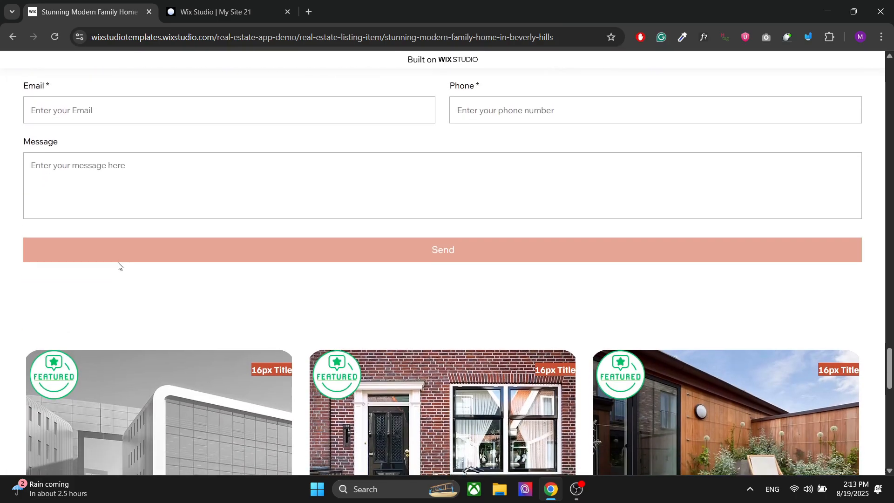
scroll(118, 262, "down", 7)
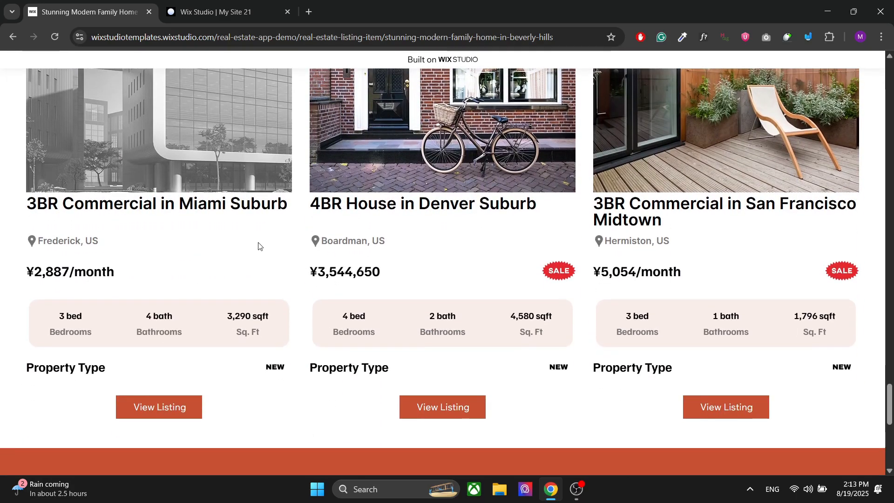
scroll(259, 245, "up", 20)
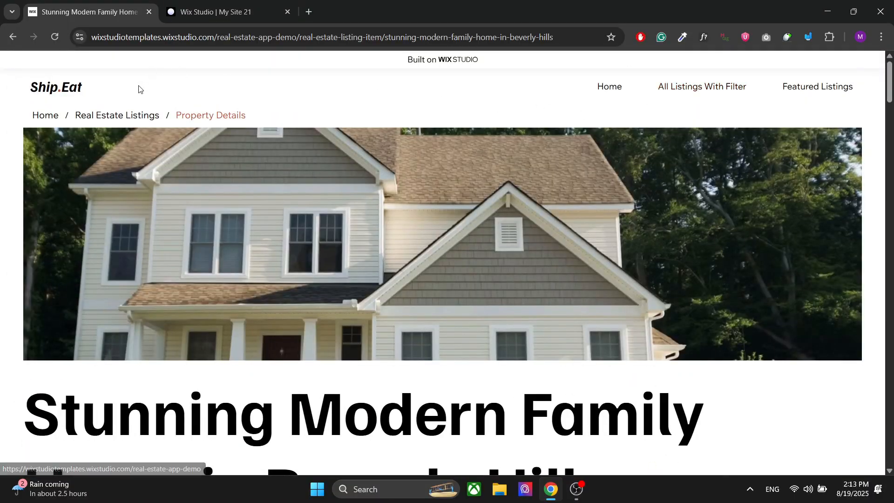
- Return to the Real Estate Listings page and look over its filters and listing cards
left_click(109, 118)
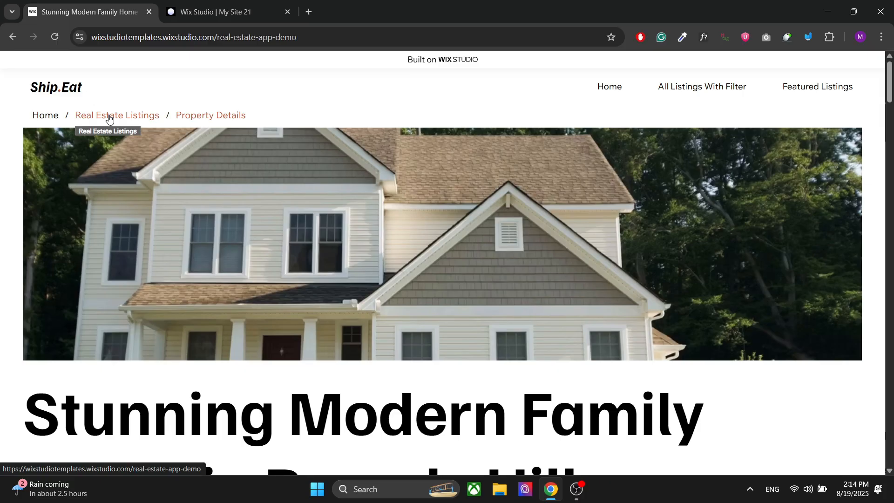
scroll(250, 245, "down", 4)
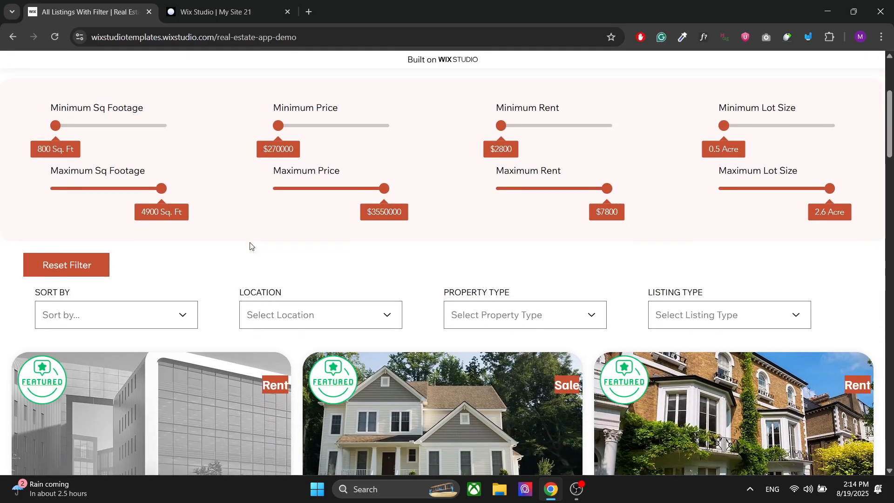
scroll(250, 246, "down", 2)
scroll(212, 235, "up", 4)
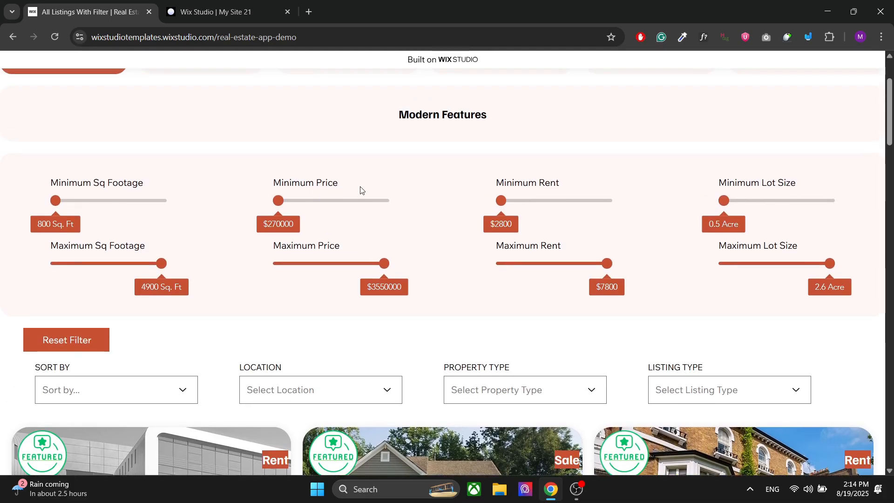
- Limit the listings to a maximum price of $2790000 and a minimum price of $1080000, and check the matches
left_click_drag(385, 264, 361, 267)
left_click_drag(278, 201, 305, 201)
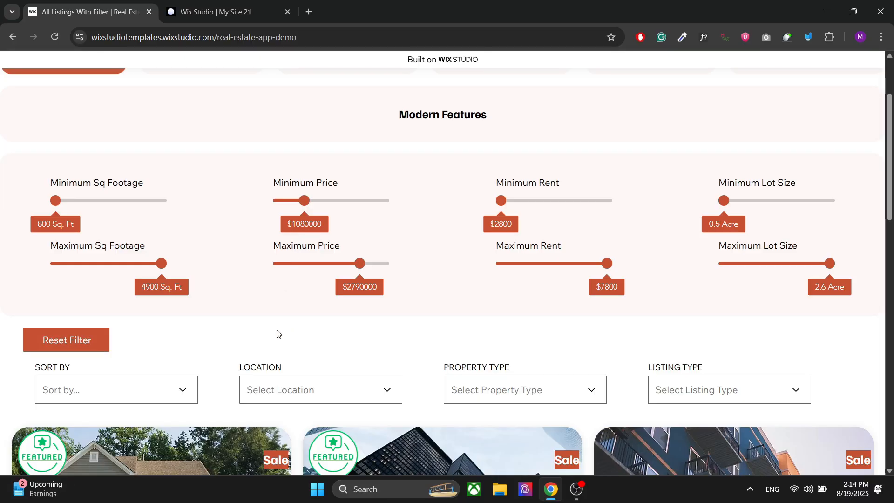
scroll(276, 330, "down", 4)
scroll(277, 330, "up", 4)
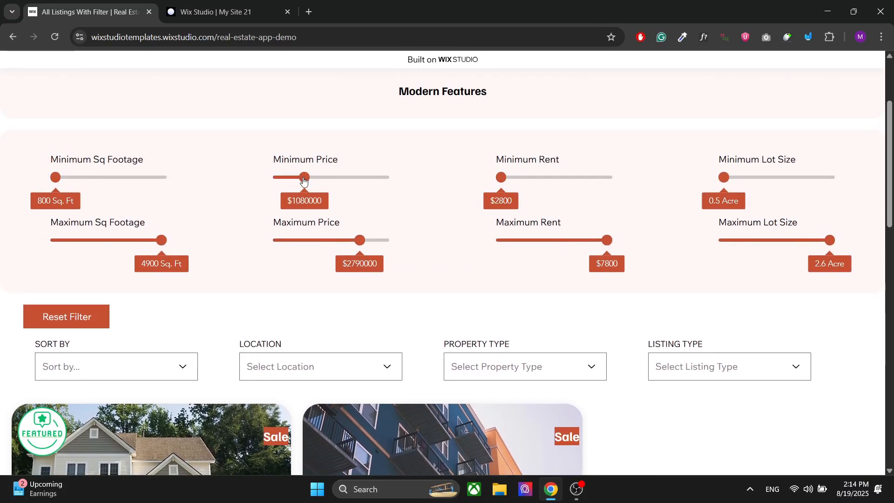
- Restore the minimum price to $270000 and the maximum price to $3550000
left_click_drag(304, 181, 277, 198)
left_click_drag(361, 241, 410, 250)
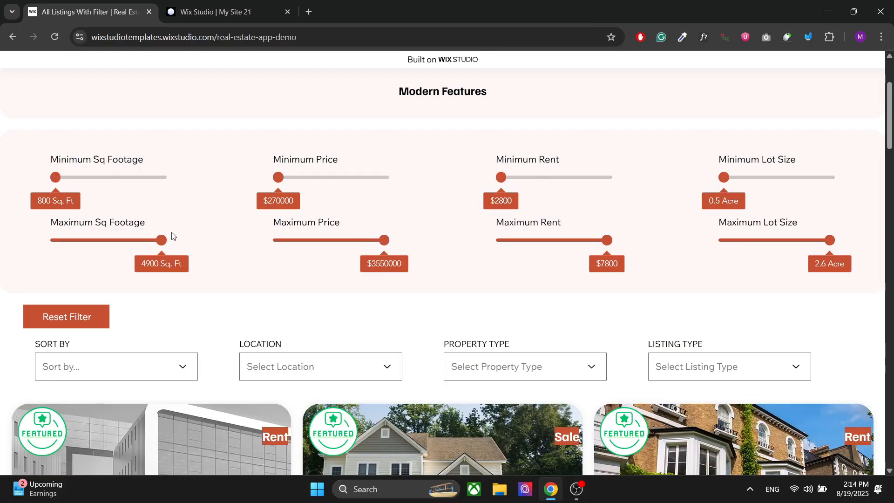
scroll(174, 239, "down", 3)
scroll(175, 239, "up", 2)
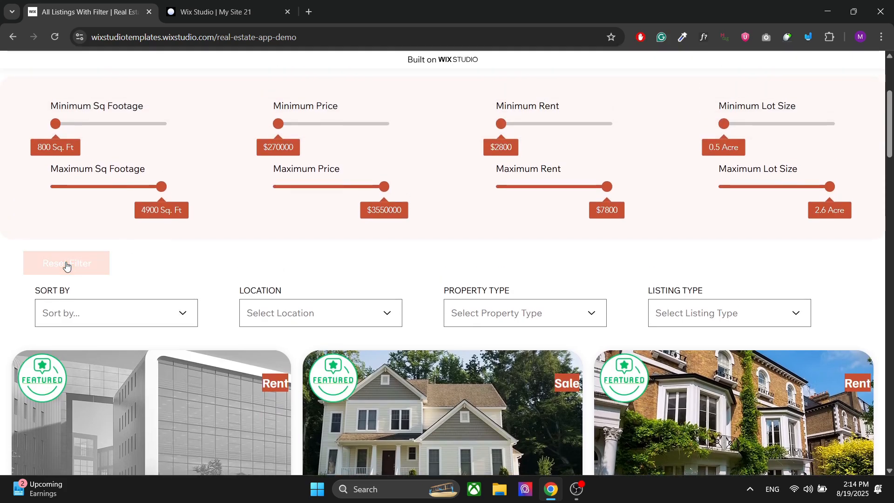
- Sort the listings by Size: Large to Small, and return the sort order to its default
scroll(150, 250, "down", 1)
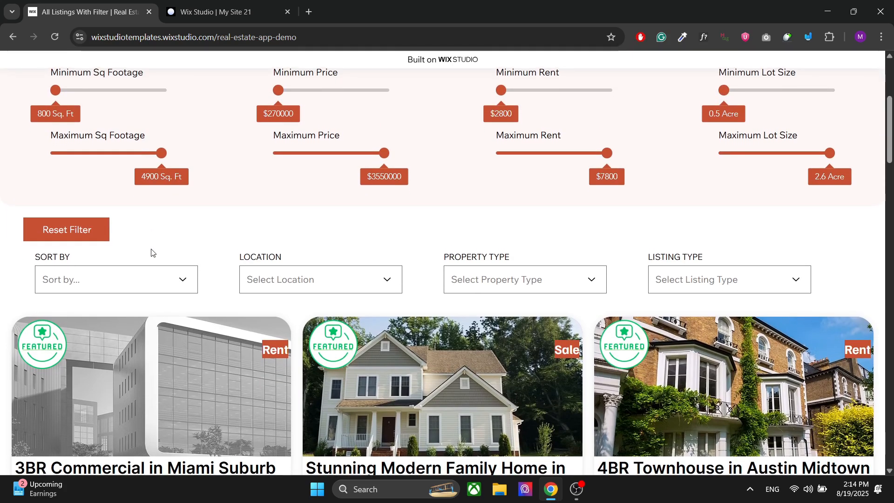
left_click(116, 277)
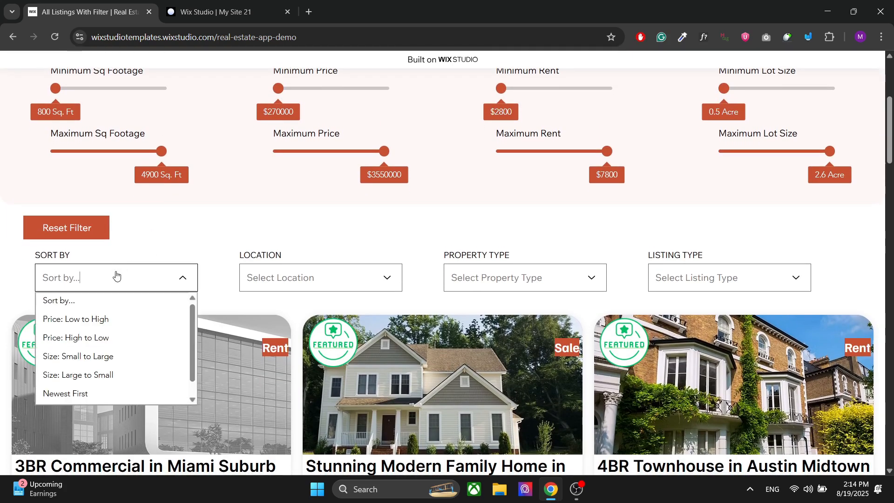
left_click(78, 372)
left_click(164, 278)
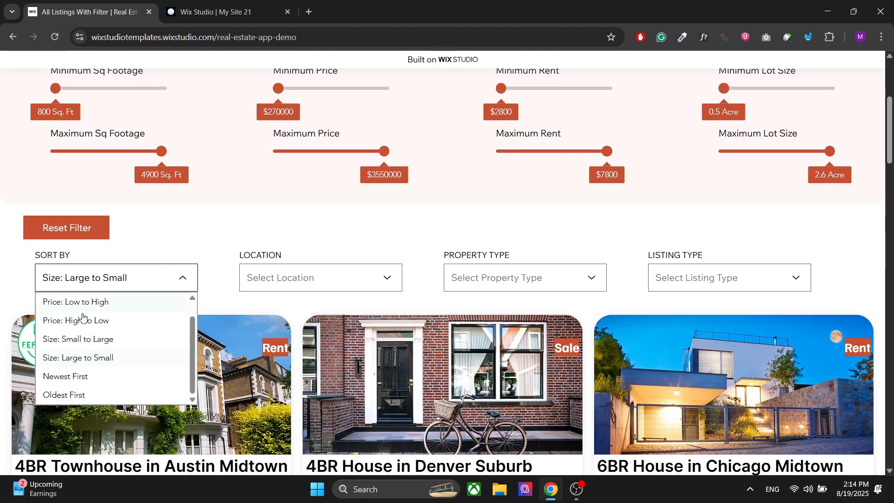
scroll(88, 307, "up", 1)
left_click(71, 303)
- Filter the listings by the location Boardman, US, and clear the location filter again
left_click(307, 278)
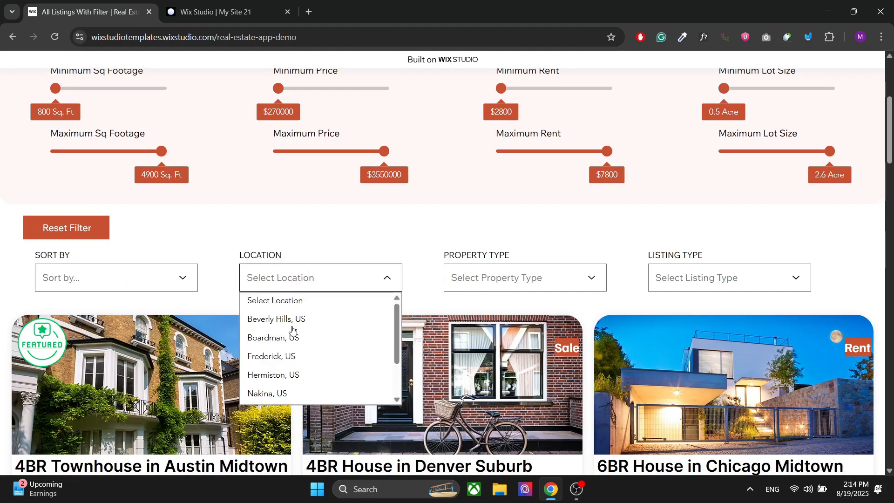
left_click(286, 338)
left_click(543, 275)
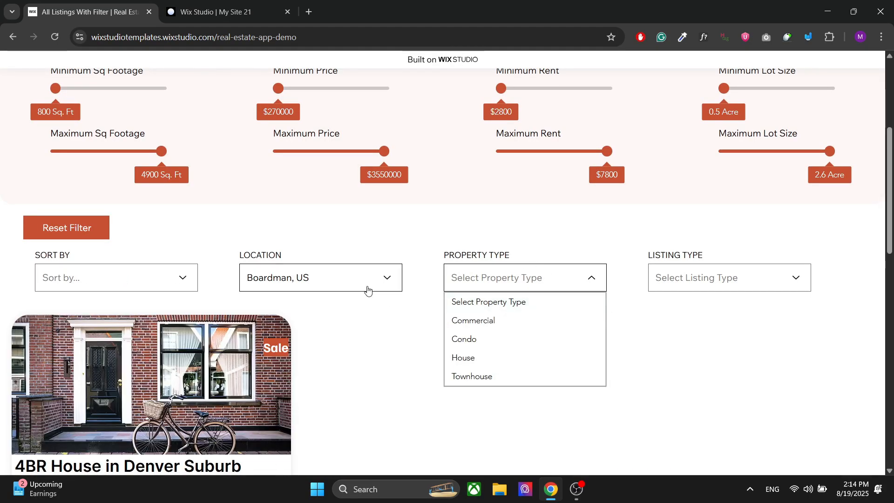
left_click(359, 277)
scroll(279, 326, "up", 1)
left_click(272, 303)
- Filter the listings by the Condo property type, and clear the property type again
left_click(543, 278)
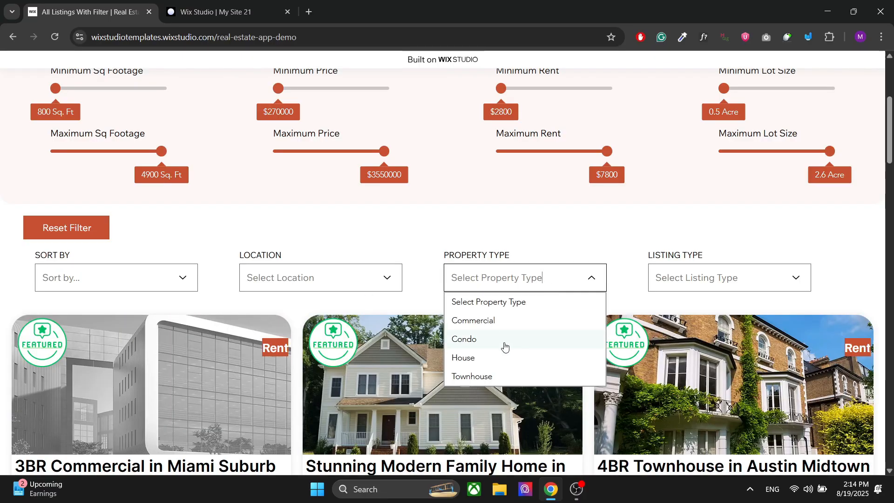
left_click(504, 346)
left_click(585, 287)
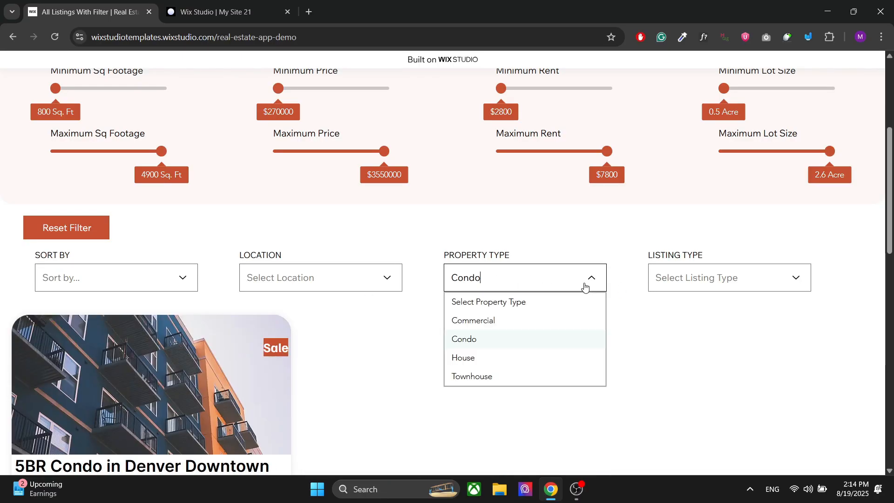
left_click(501, 302)
- Filter the listings by the Sale listing type, and clear the listing type again
left_click(693, 279)
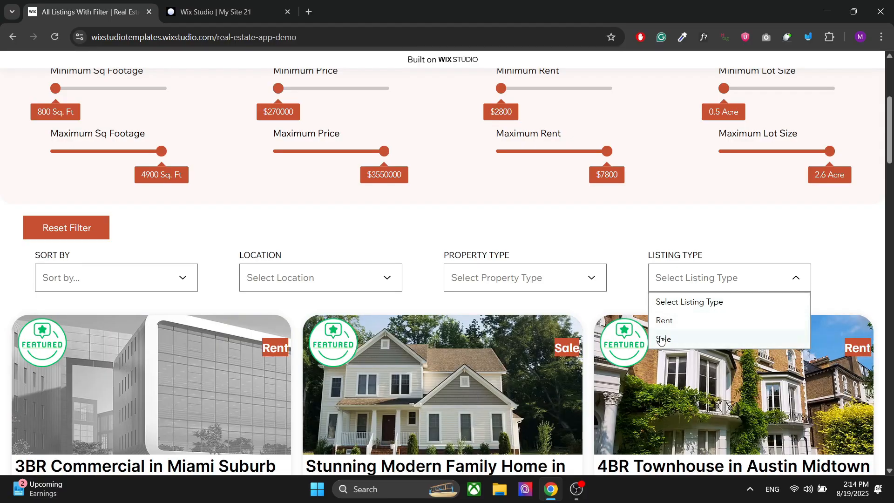
left_click(663, 339)
left_click(688, 279)
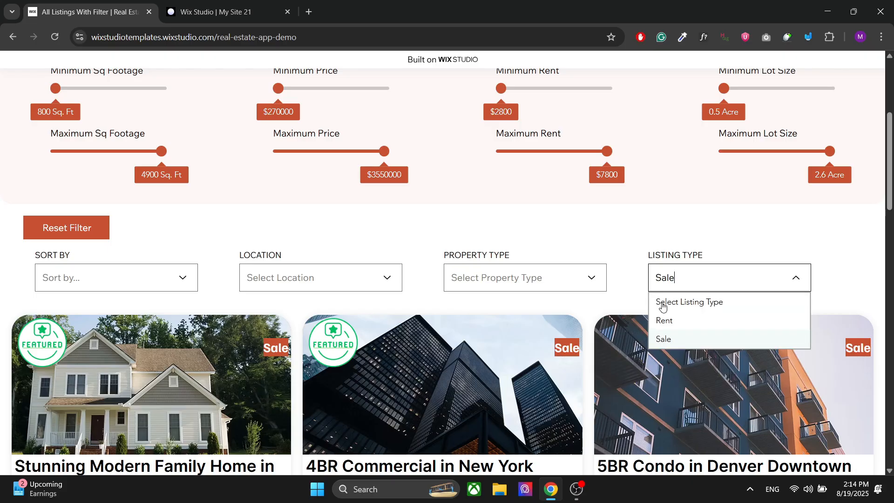
left_click(661, 303)
- Show the Popular Filters group and look over its room, garage, year built and occupancy filters
scroll(322, 255, "up", 5)
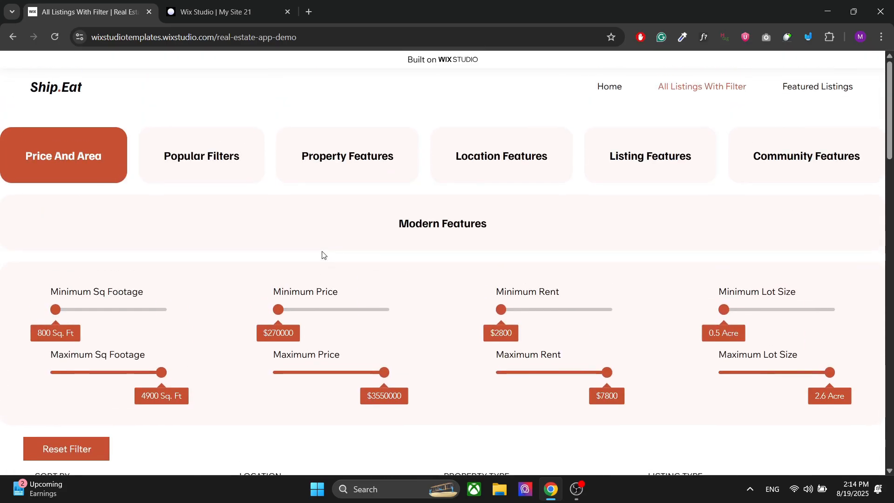
left_click(201, 157)
scroll(231, 255, "down", 2)
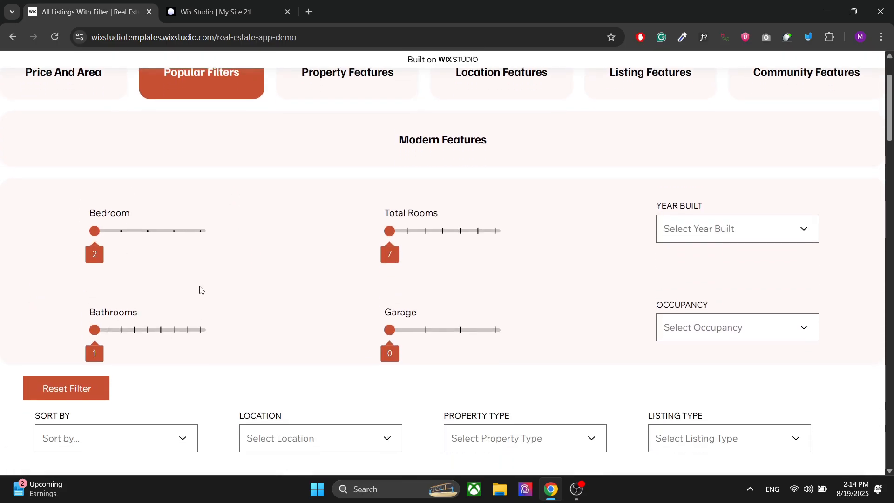
scroll(218, 289, "down", 5)
scroll(217, 289, "up", 5)
- Filter the listings by 4 bedrooms, check the matches, and return the Bedroom filter to 2
left_click_drag(95, 209, 147, 209)
scroll(282, 262, "down", 4)
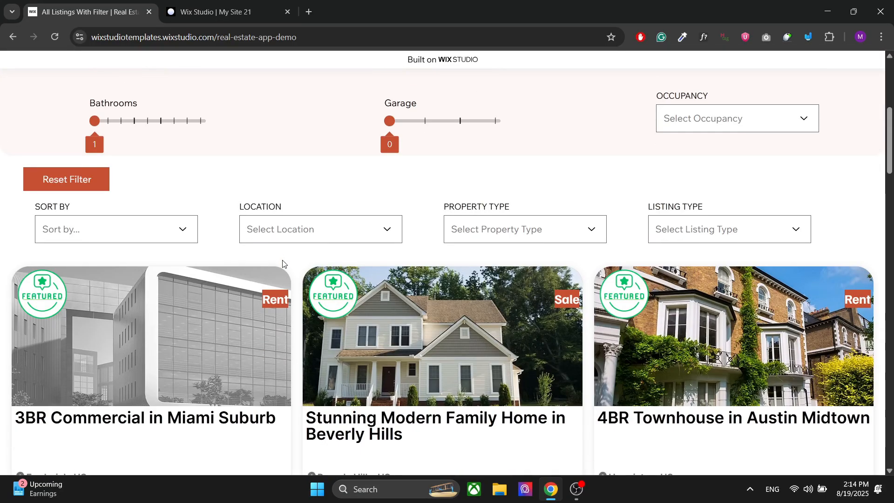
scroll(282, 263, "down", 1)
scroll(282, 264, "up", 6)
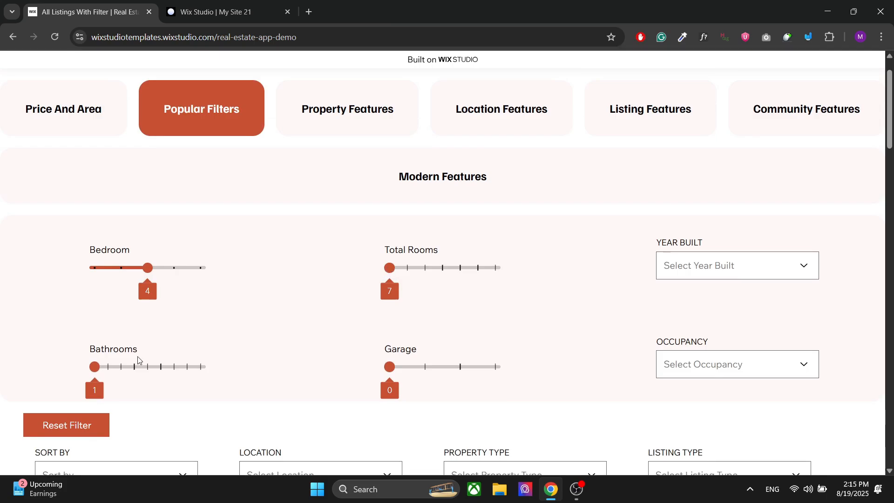
left_click_drag(149, 272, 65, 274)
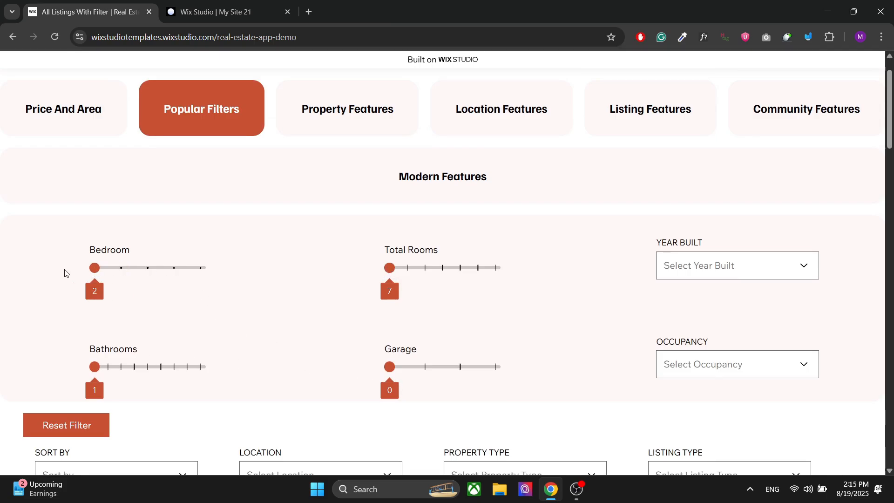
- View the Year Built and Occupancy filter options, leaving both unselected, and reset the filters
left_click(725, 270)
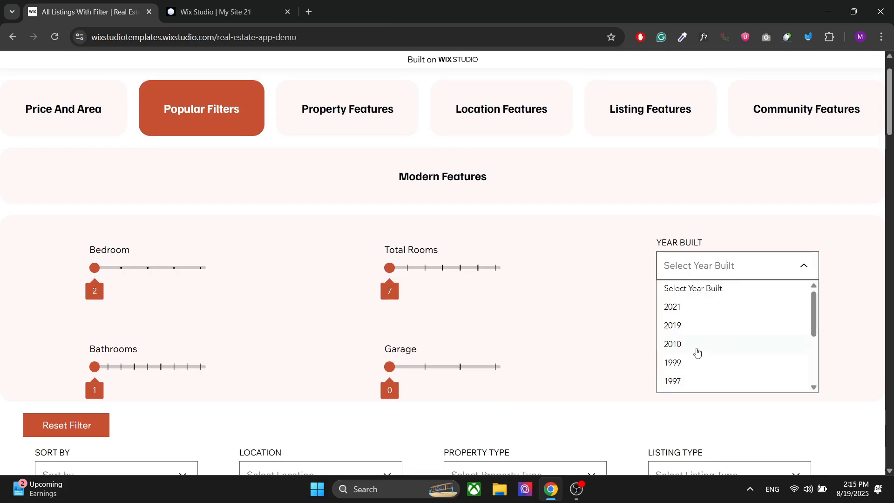
left_click(730, 272)
double_click(714, 364)
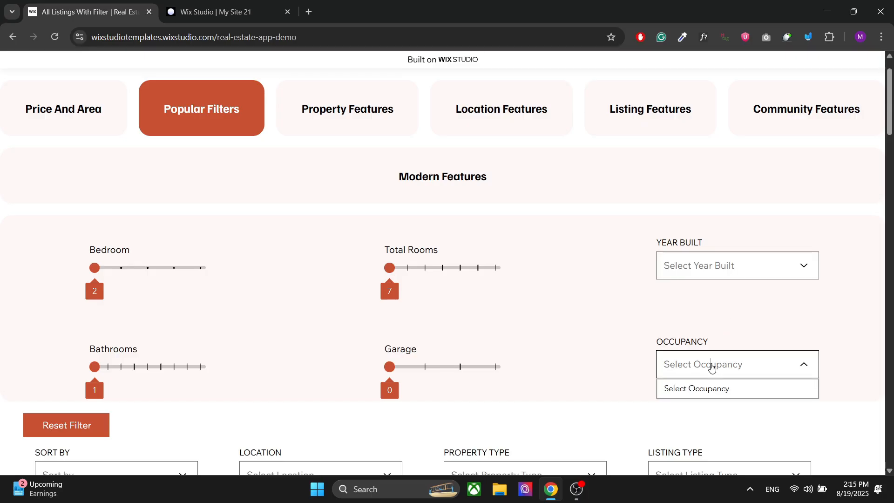
left_click(90, 427)
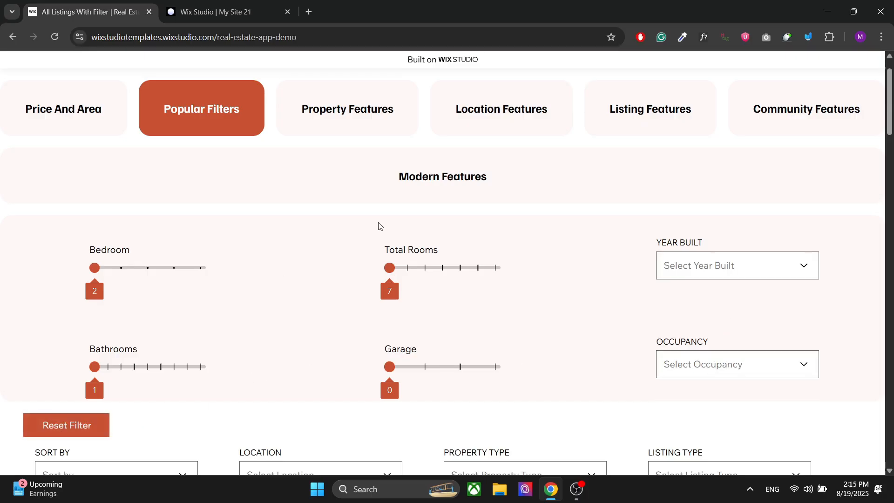
- Show the Property Features filters, select Updated Kitchen and Laundry Room, and review the matching listings
scroll(377, 224, "up", 1)
left_click(350, 164)
scroll(235, 355, "down", 12)
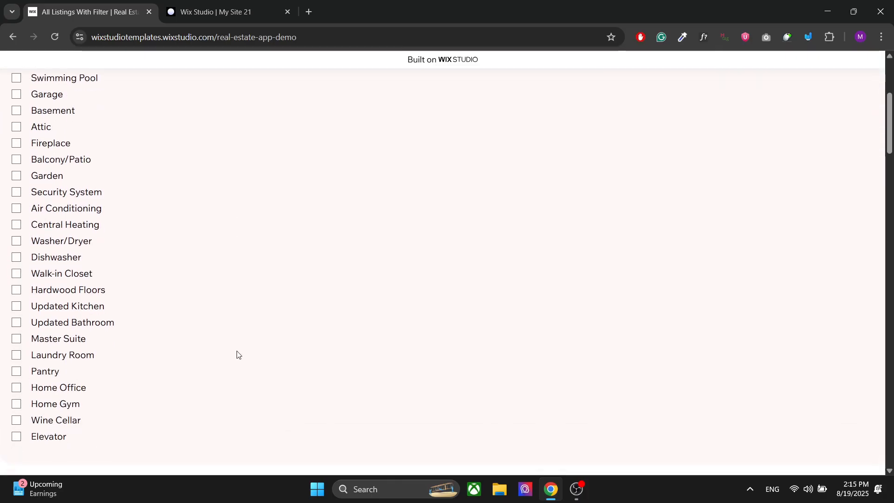
scroll(236, 355, "up", 5)
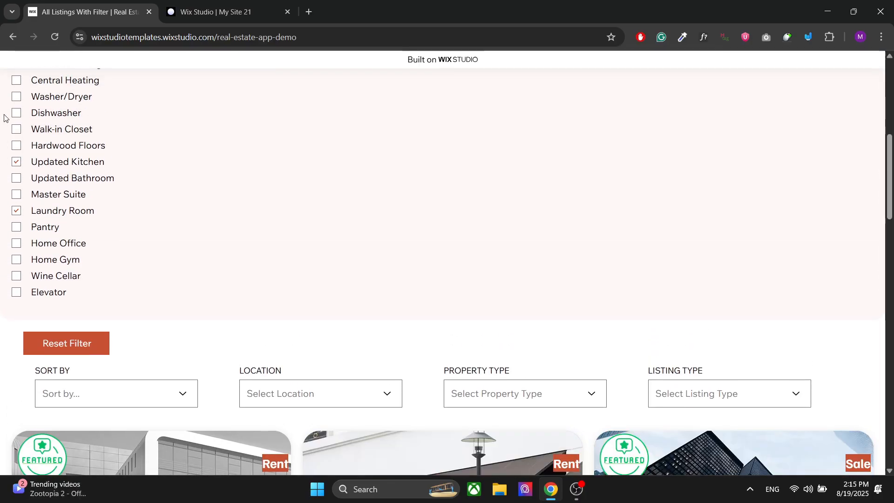
scroll(180, 178, "down", 5)
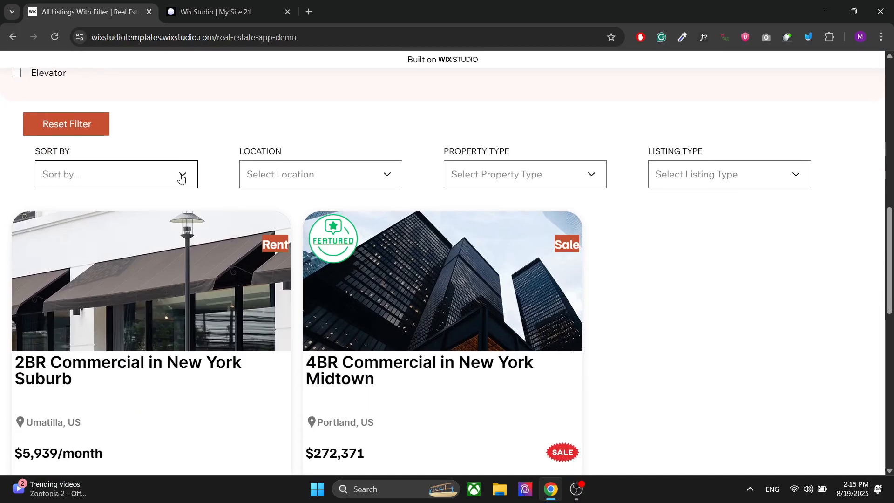
- Compare the selected property features with the matching listings and reset the filters
scroll(176, 257, "up", 7)
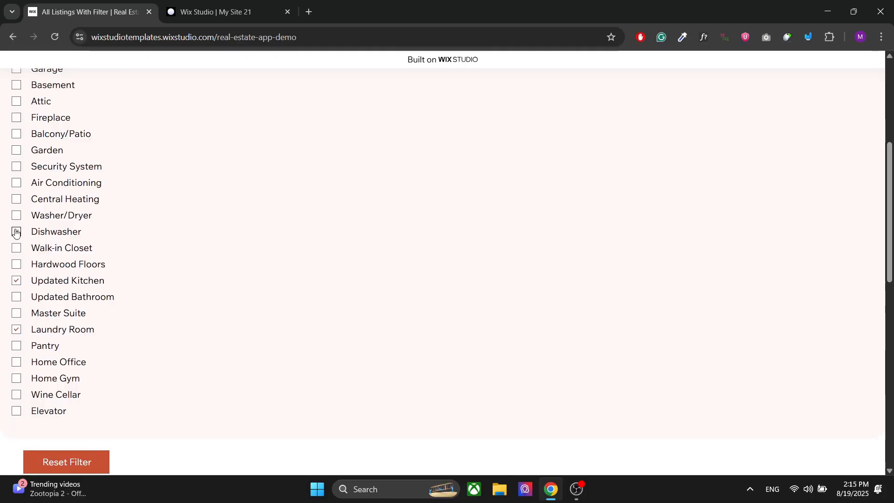
scroll(117, 326, "down", 7)
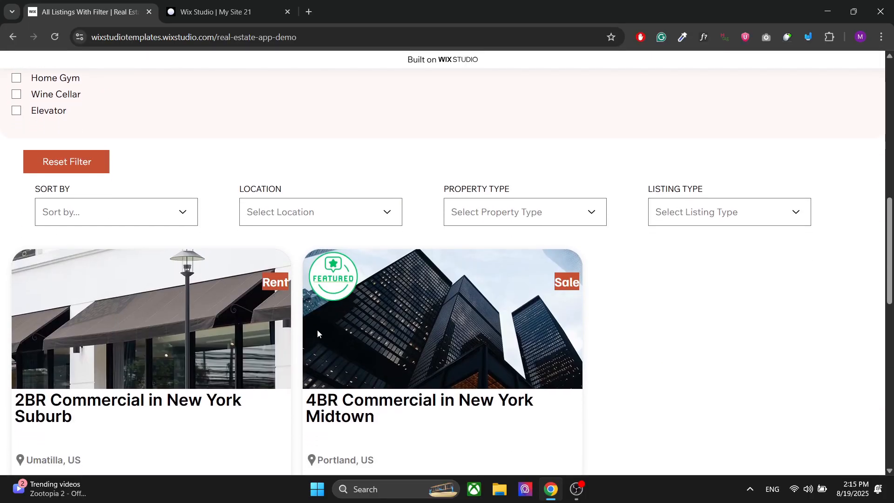
scroll(317, 333, "down", 2)
scroll(295, 321, "up", 2)
scroll(233, 326, "up", 9)
scroll(496, 118, "down", 5)
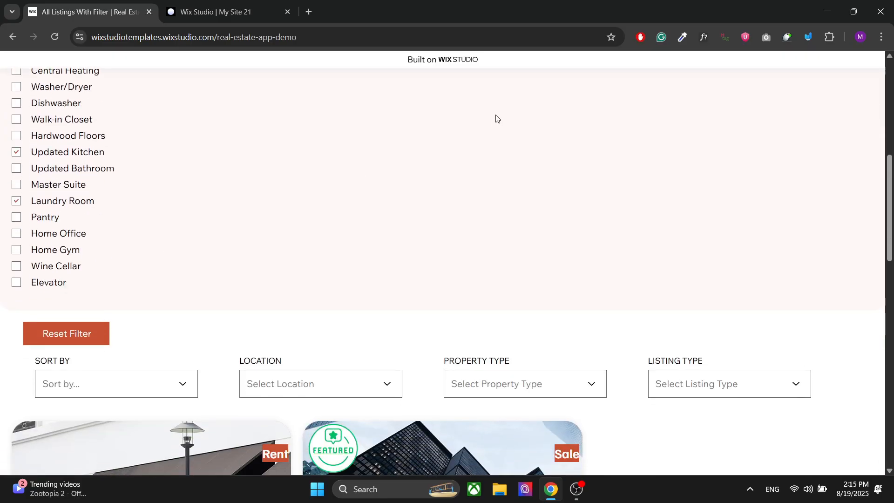
left_click(74, 333)
- Look through the Location, Listing, Community and Modern Features filter groups without selecting any options
scroll(311, 193, "up", 8)
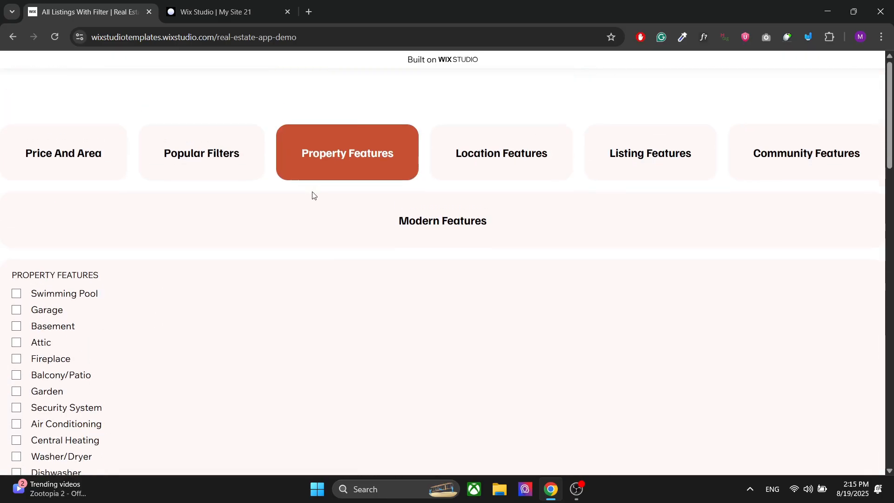
left_click(504, 172)
left_click(633, 167)
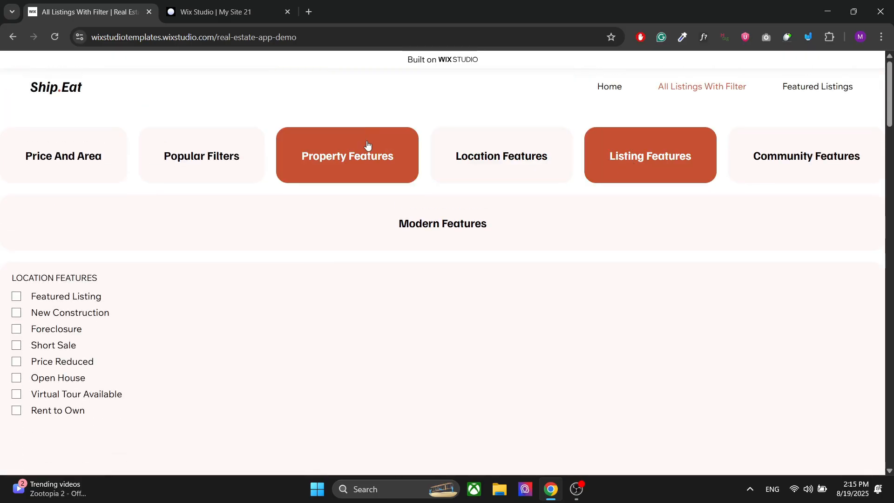
left_click(559, 160)
left_click(654, 168)
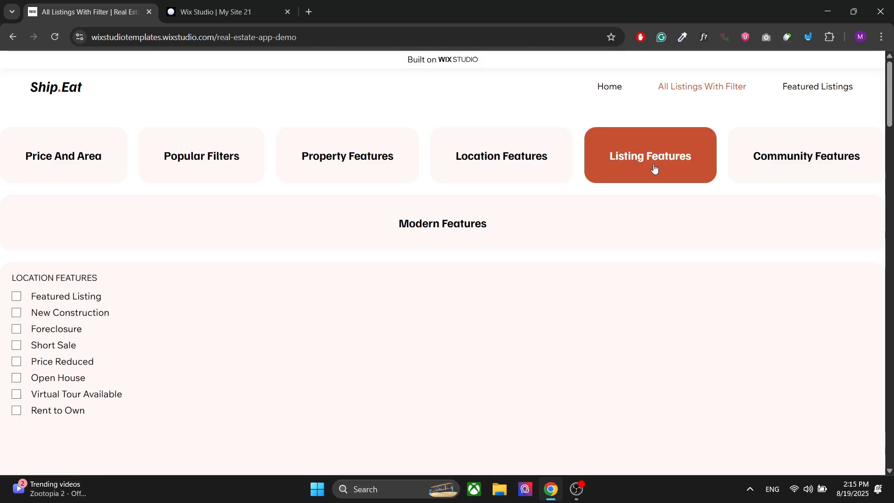
left_click(780, 167)
left_click(455, 208)
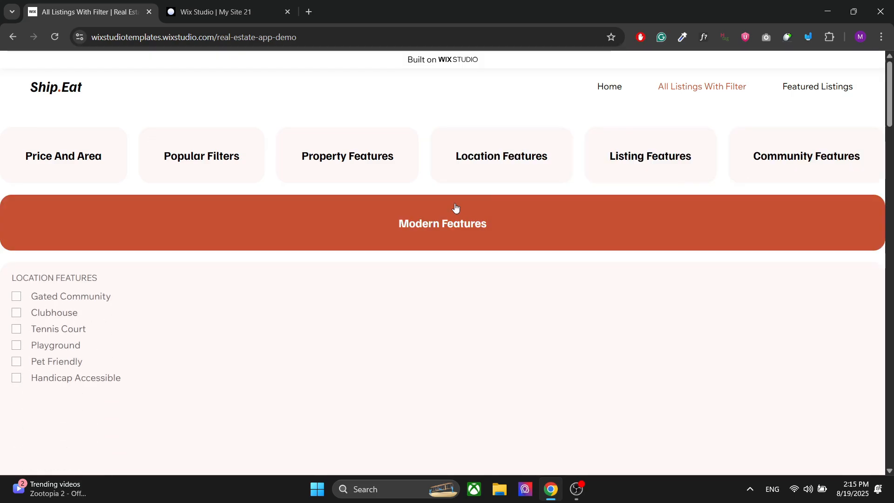
- Browse the listings and open the property page of the Stunning Modern Family Home in Beverly Hills
scroll(272, 323, "down", 15)
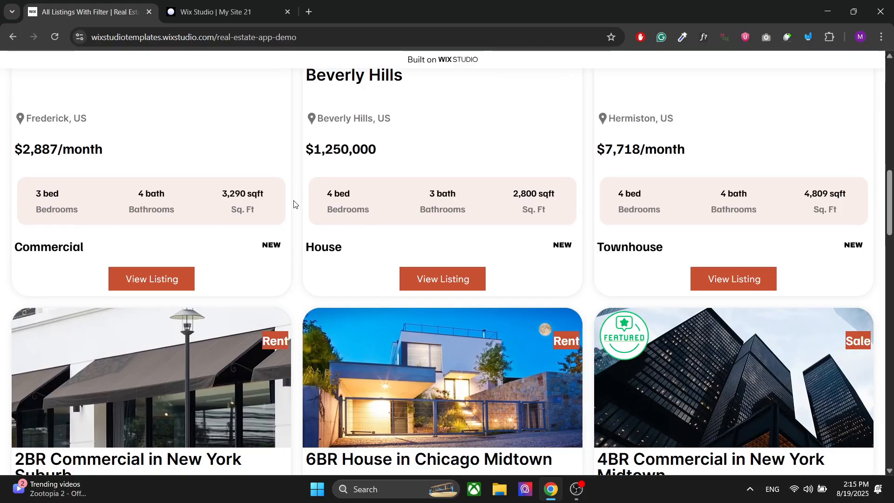
scroll(293, 204, "up", 2)
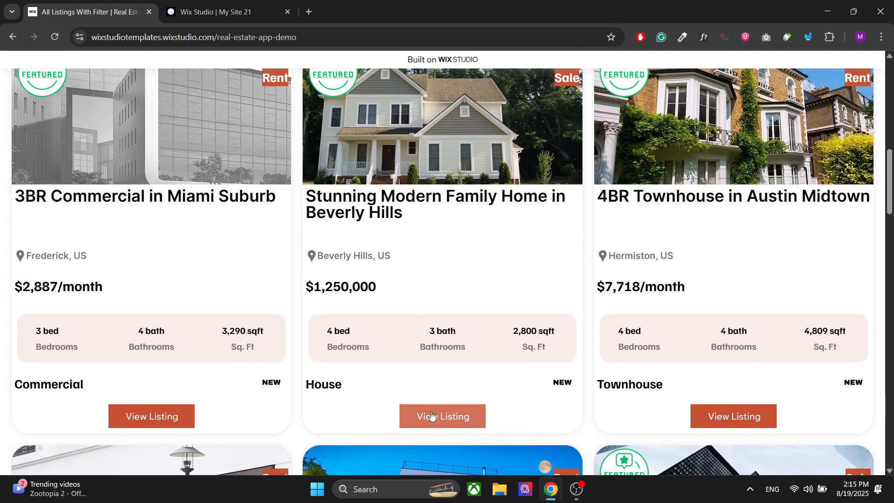
left_click(431, 416)
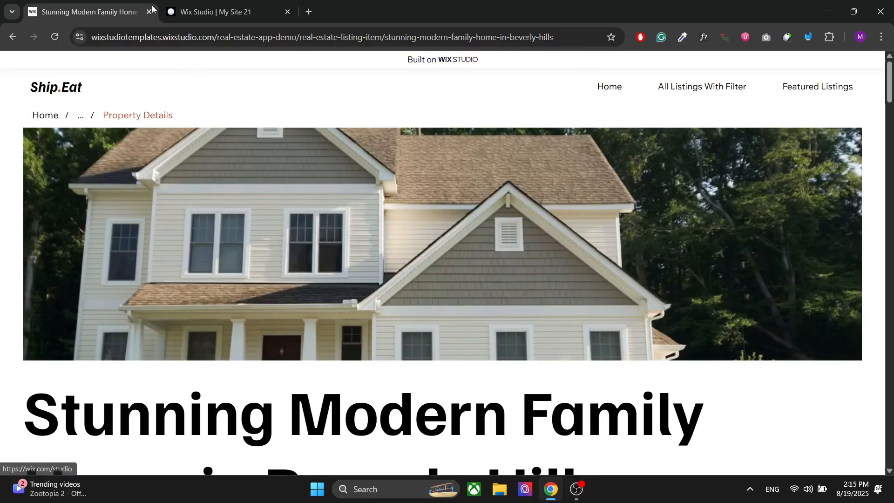
- Close the demo site to return to the My Site 21 editor and collapse its element properties pane
left_click(149, 11)
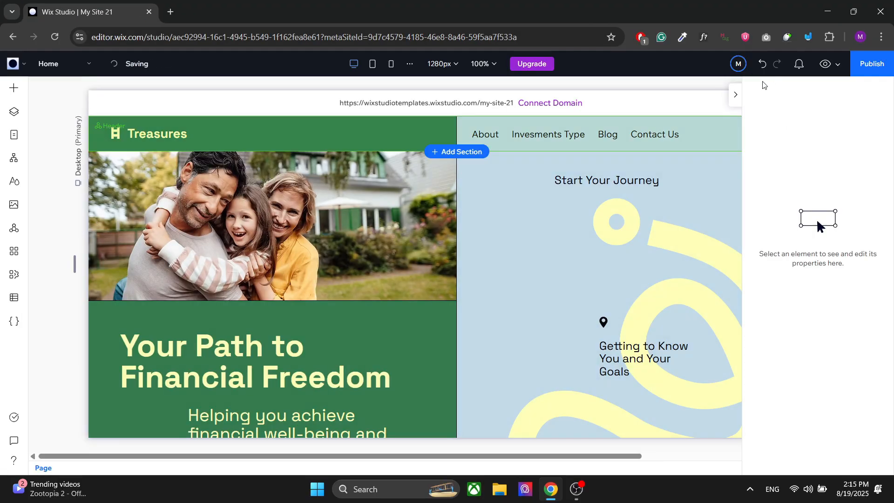
left_click(735, 94)
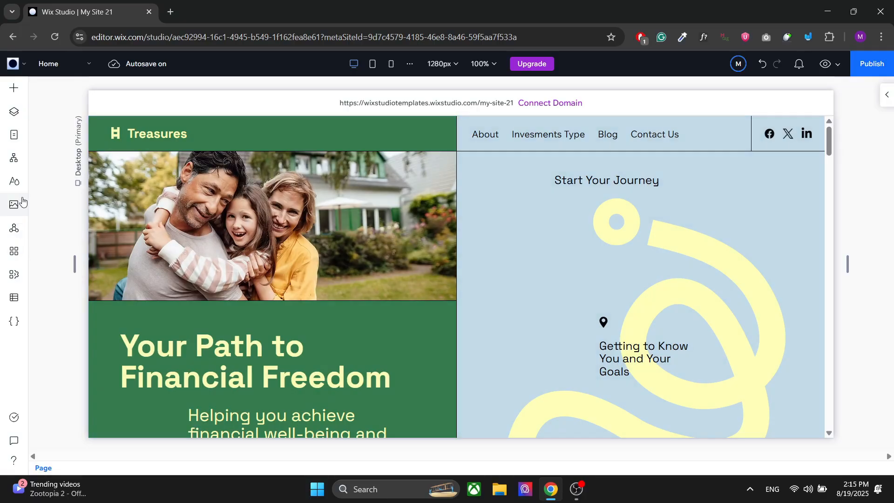
- Search the App Market for "Advanced real" and add the Advanced Real Estate Listings app to the site, agreeing to its terms
left_click(16, 248)
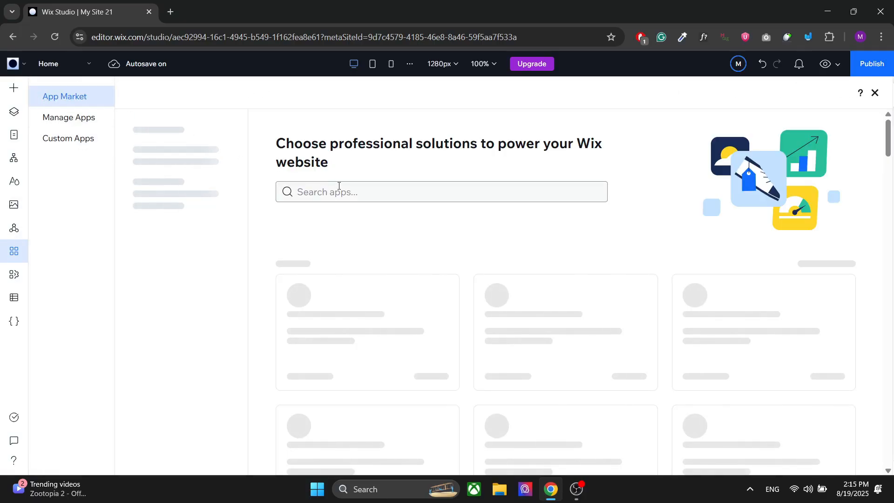
left_click(339, 185)
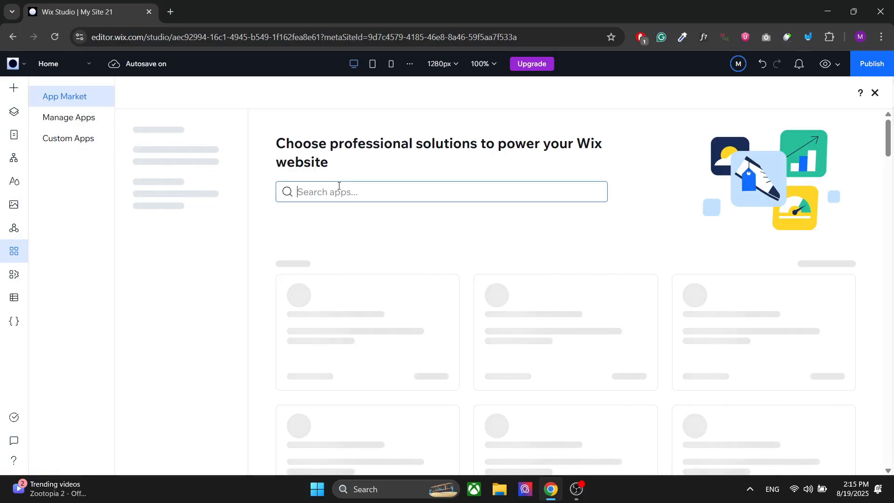
type("Advanced")
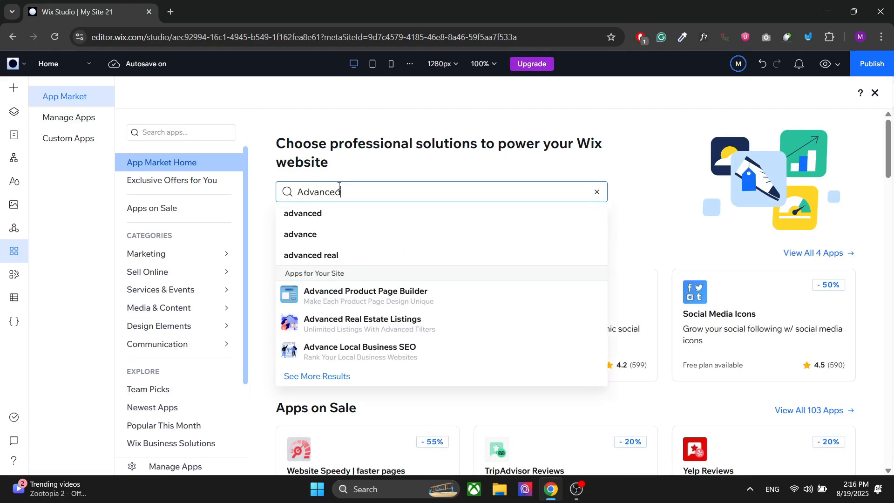
type(" real")
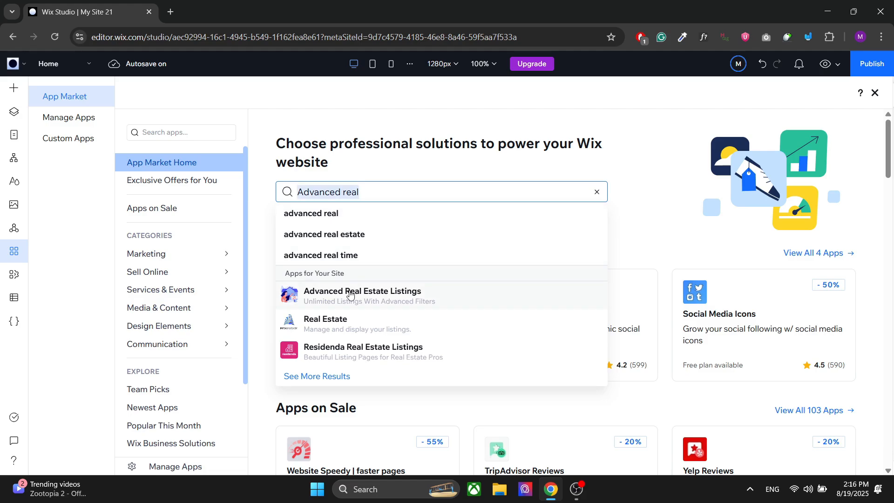
left_click(350, 295)
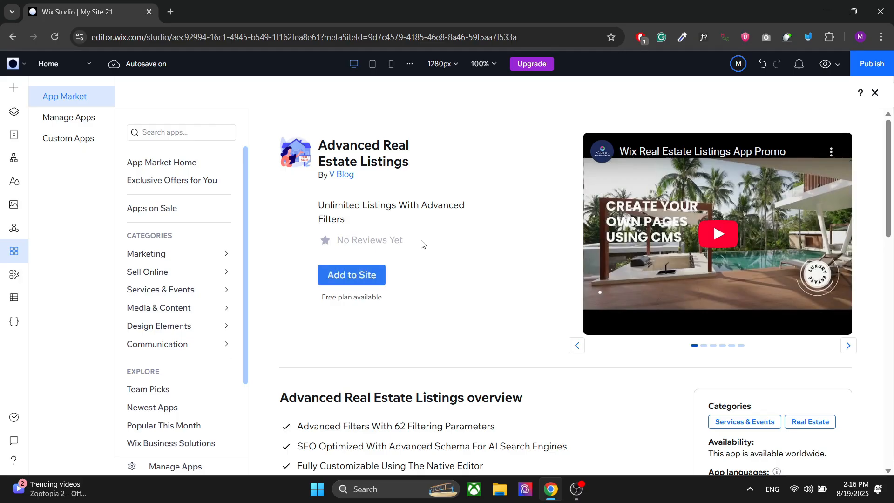
left_click(353, 279)
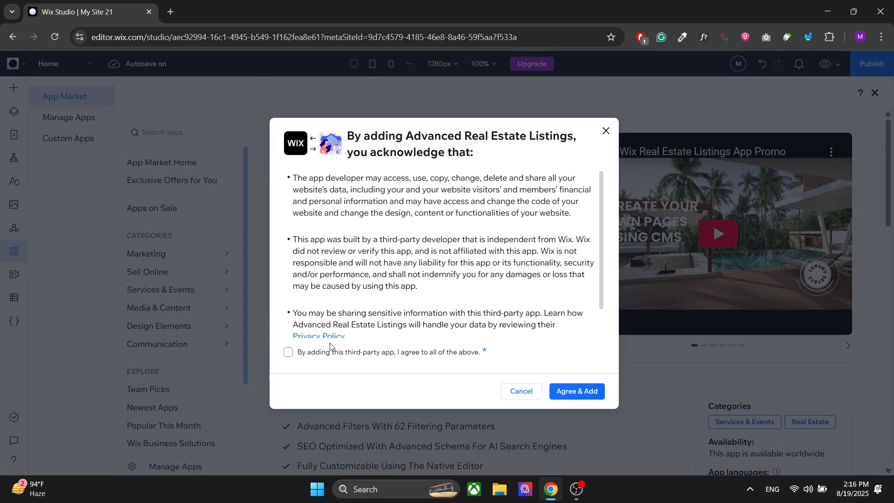
left_click(576, 392)
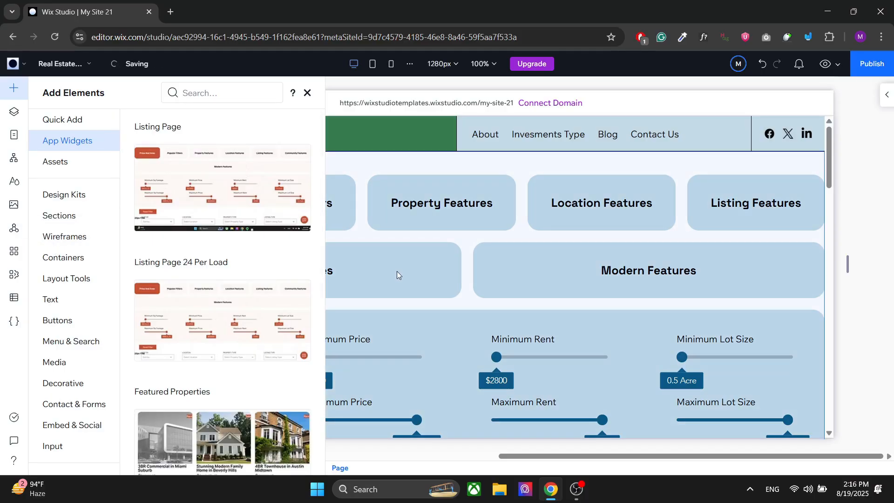
- View the site's typography styles, and examine the filters and listing cards on the added real estate page
left_click(20, 184)
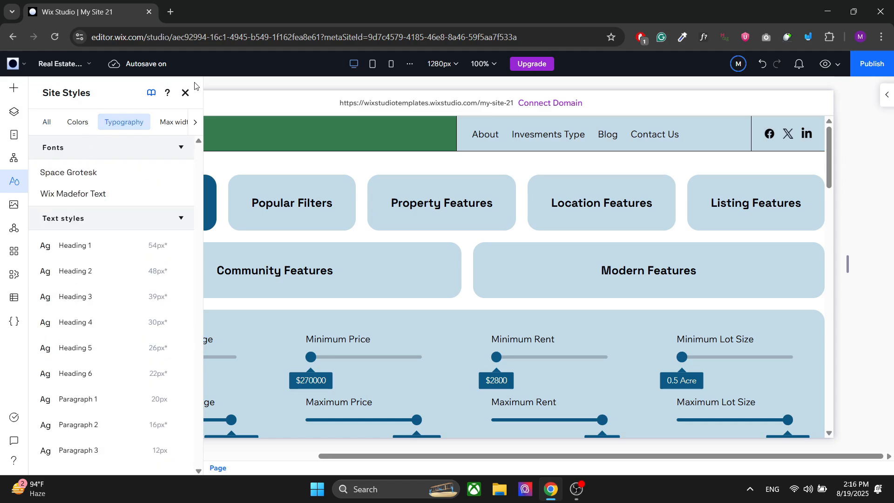
left_click(185, 93)
scroll(283, 256, "down", 5)
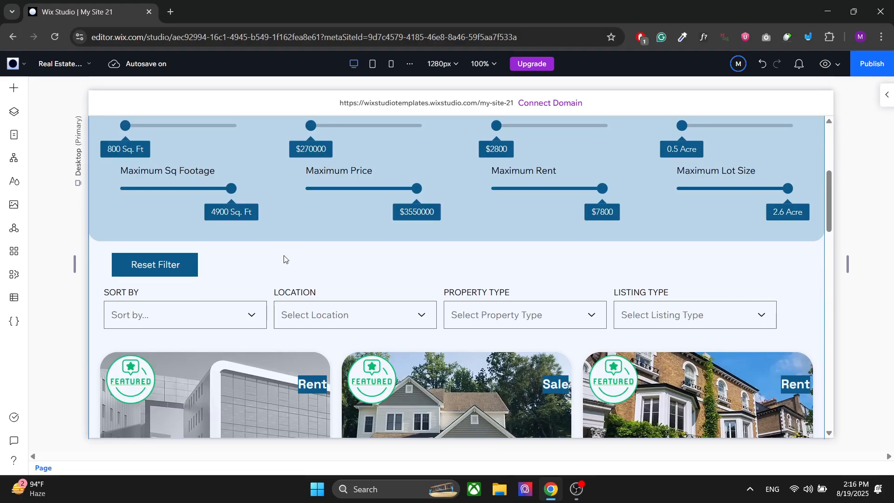
scroll(310, 280, "down", 9)
scroll(309, 280, "up", 4)
scroll(309, 279, "up", 2)
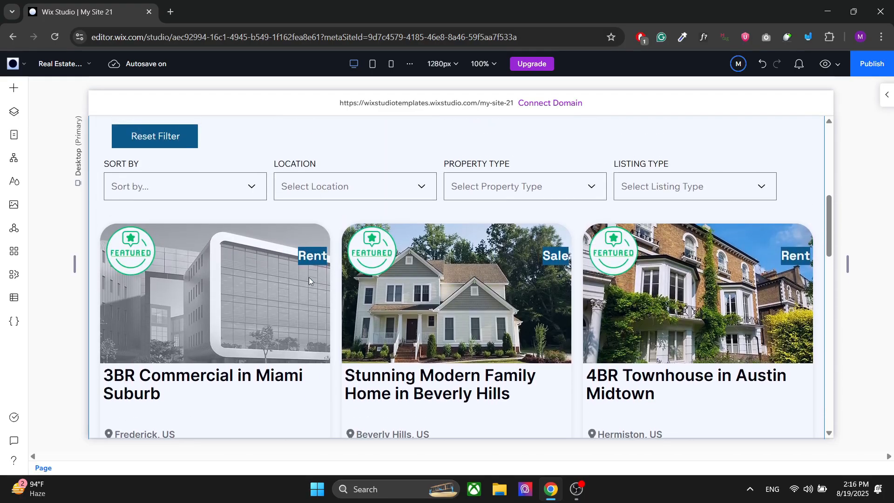
scroll(308, 279, "down", 3)
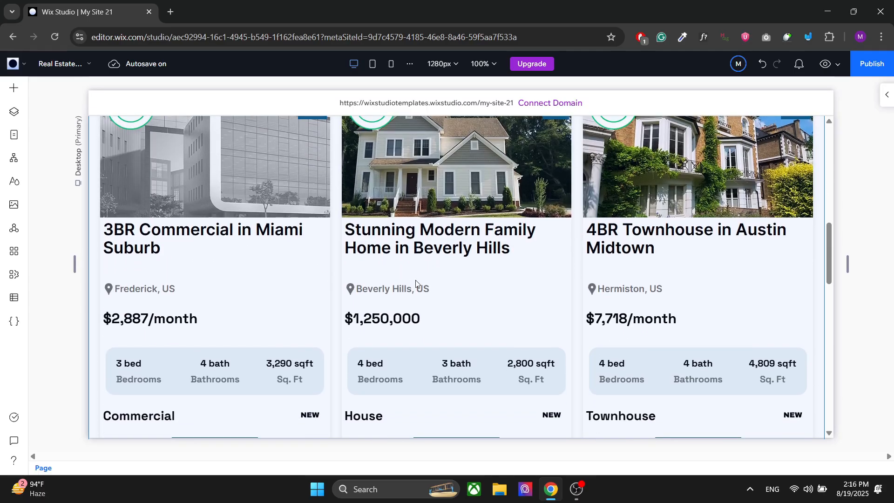
scroll(416, 283, "up", 5)
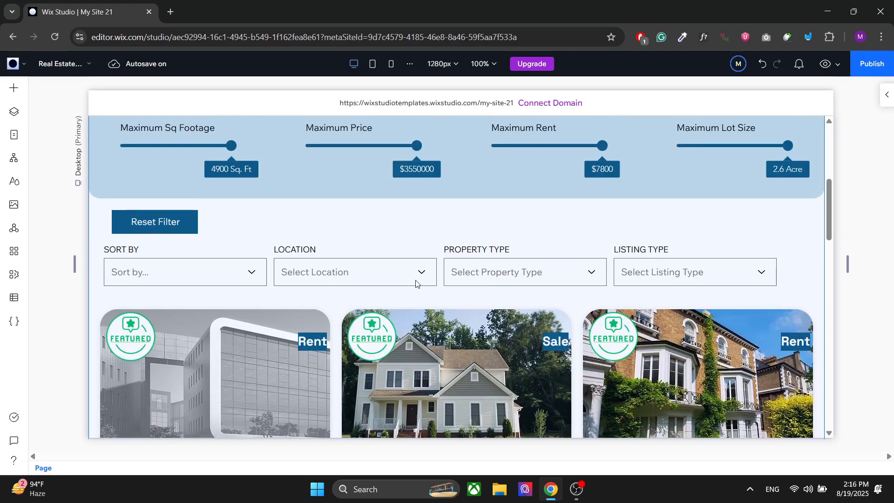
scroll(415, 283, "up", 6)
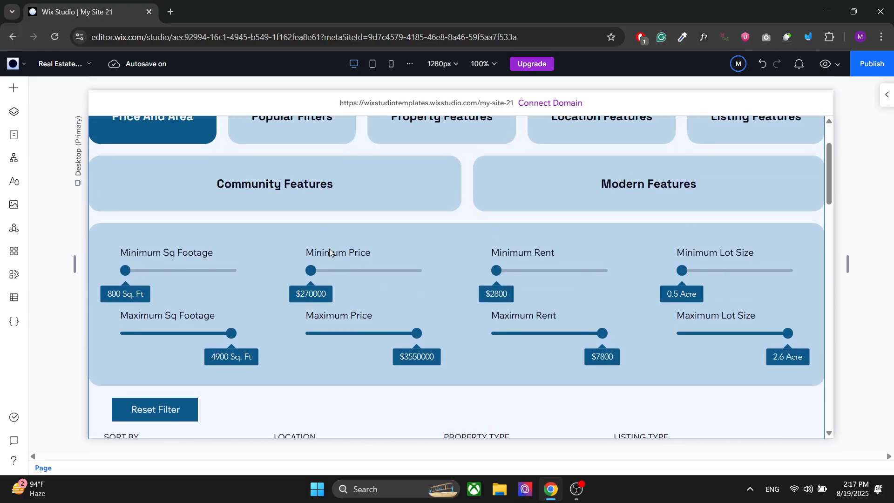
scroll(208, 193, "down", 7)
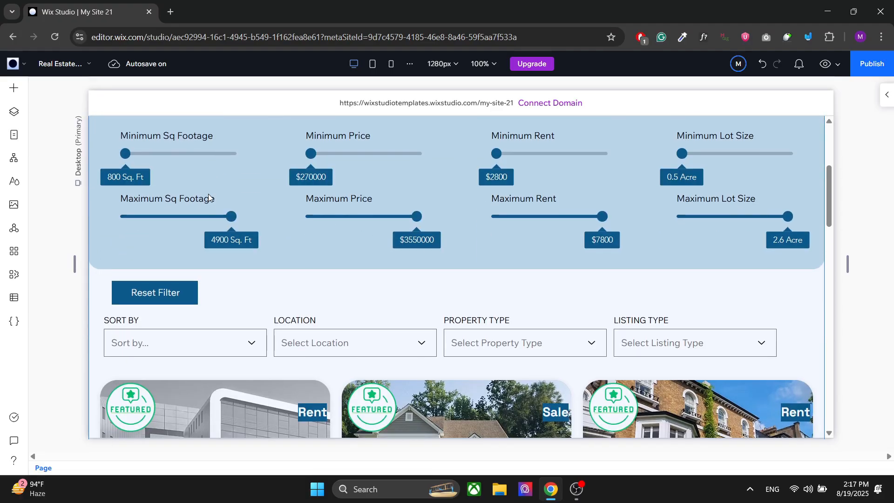
scroll(248, 163, "up", 4)
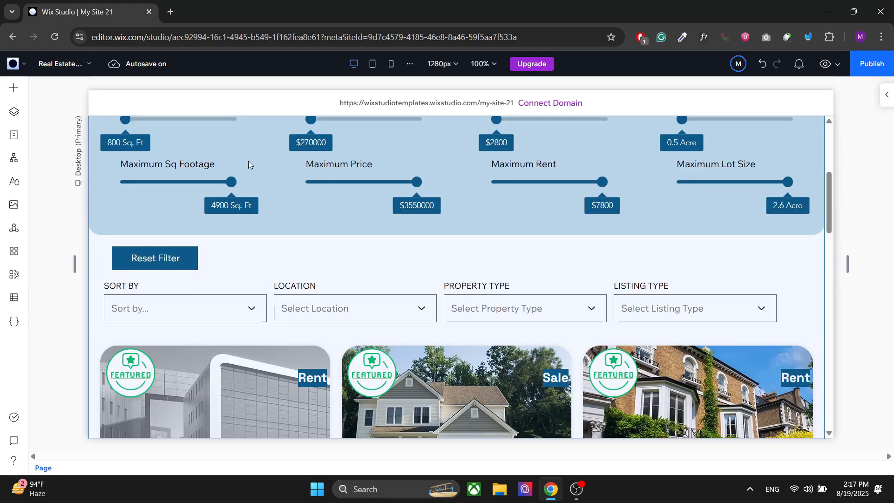
- Open the listing settings of the Listing Page widget and bring the listing prices into view
left_click(230, 180)
left_click(230, 180)
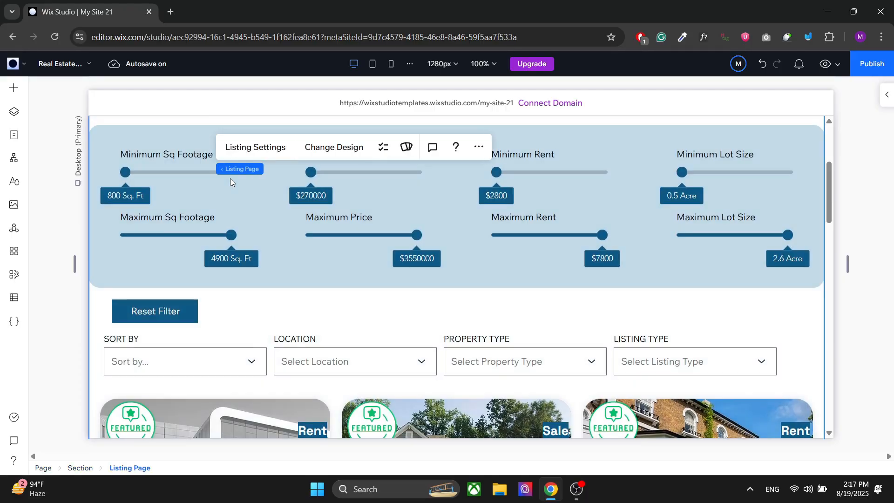
left_click(251, 148)
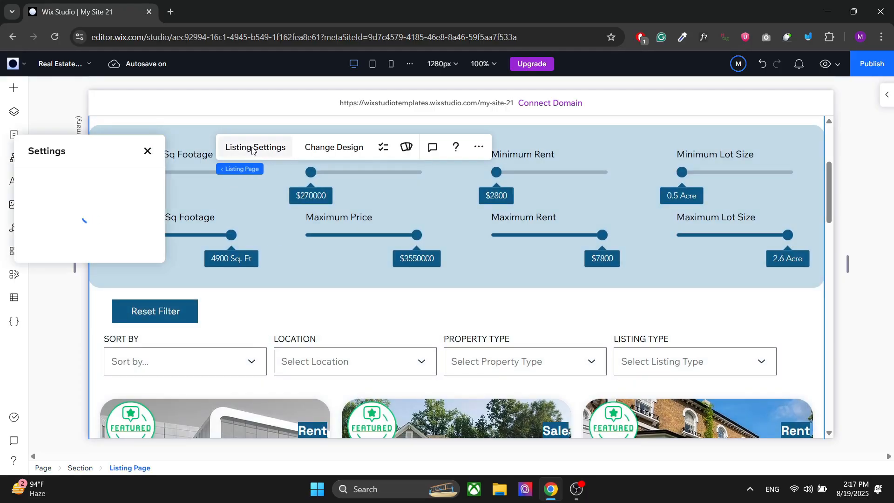
scroll(268, 313, "down", 6)
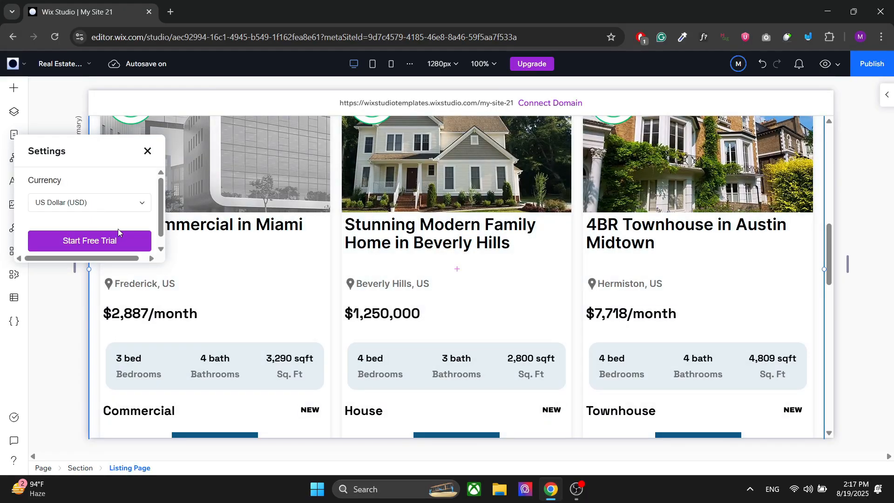
- Try Japanese Yen (JPY) and Swedish Krona (SEK) as the currency for the listing prices
left_click(95, 200)
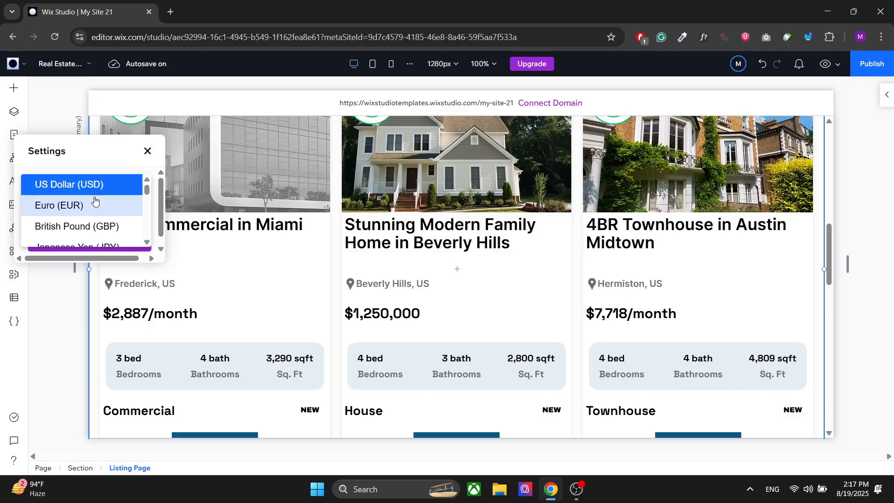
scroll(78, 223, "down", 1)
left_click(72, 232)
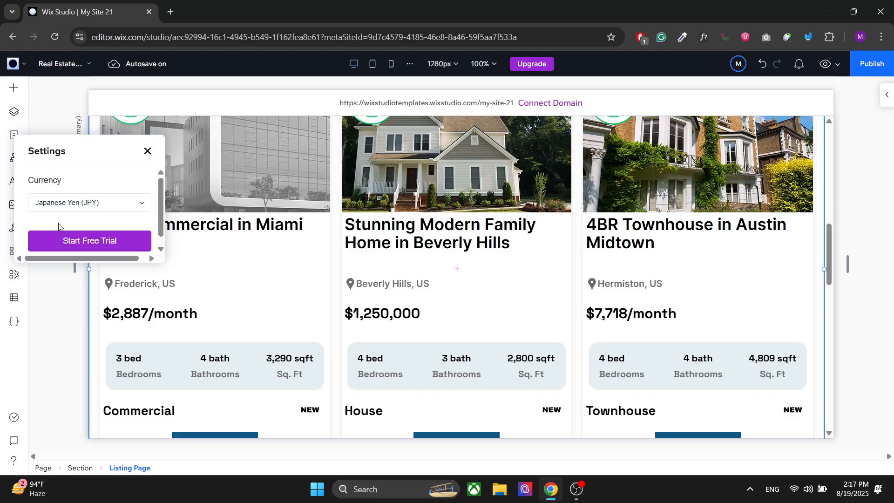
left_click(139, 202)
scroll(95, 220, "down", 3)
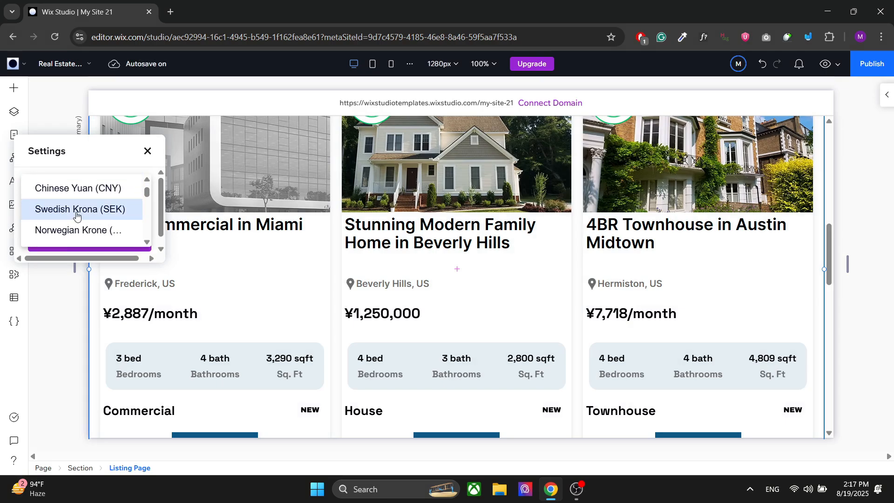
left_click(78, 215)
- Set the listing currency to Canadian Dollar (CAD)
left_click(85, 204)
scroll(85, 204, "up", 5)
scroll(85, 204, "down", 2)
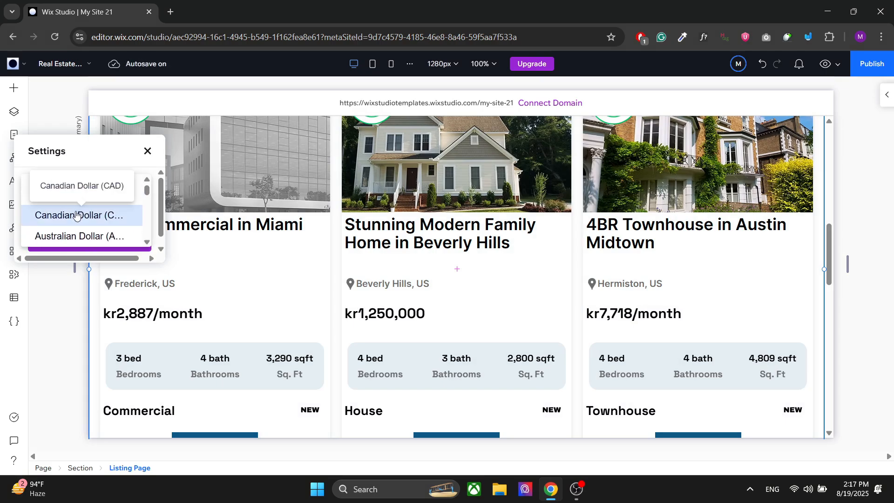
left_click(75, 214)
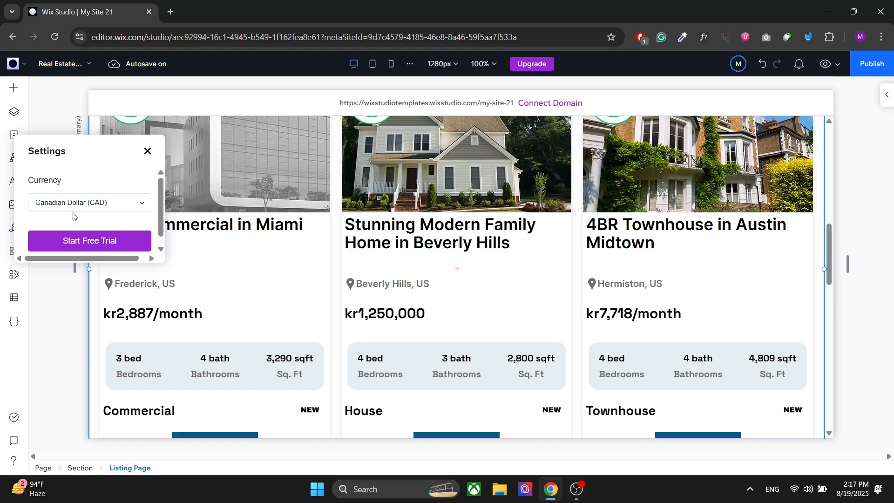
- Close the listing currency settings and switch to the Real Estate Listing Item page
left_click(148, 151)
left_click(14, 135)
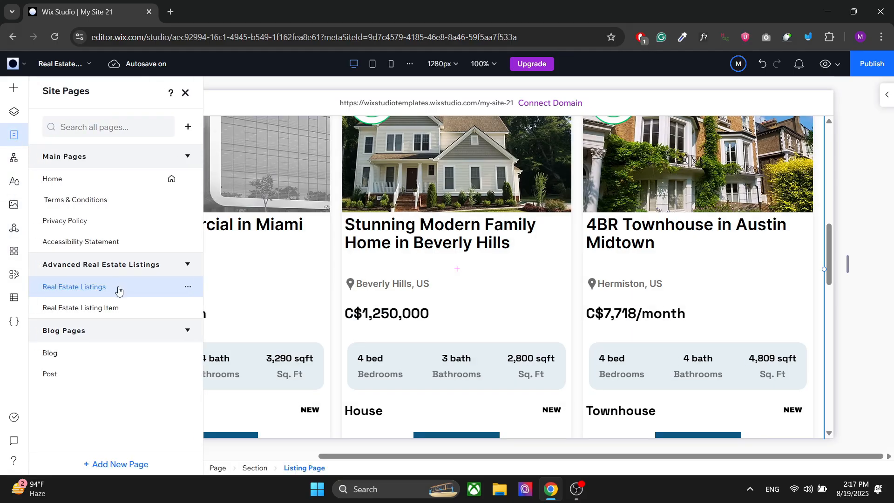
left_click(95, 309)
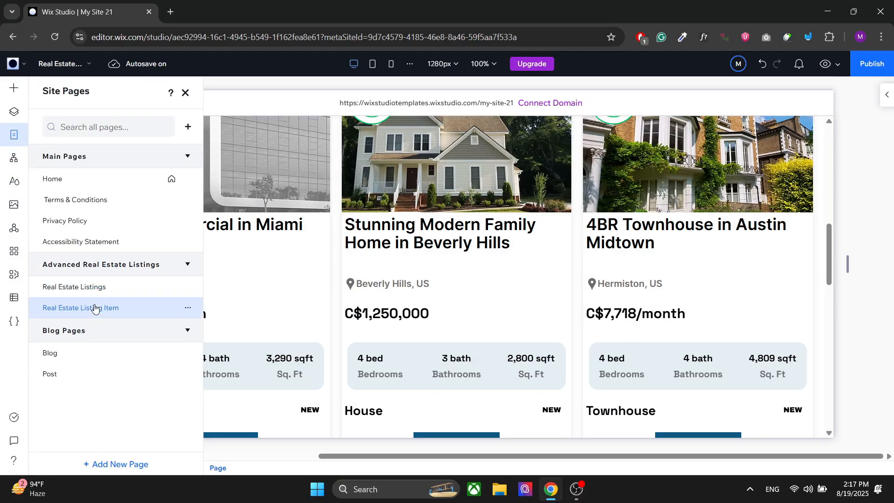
left_click(185, 93)
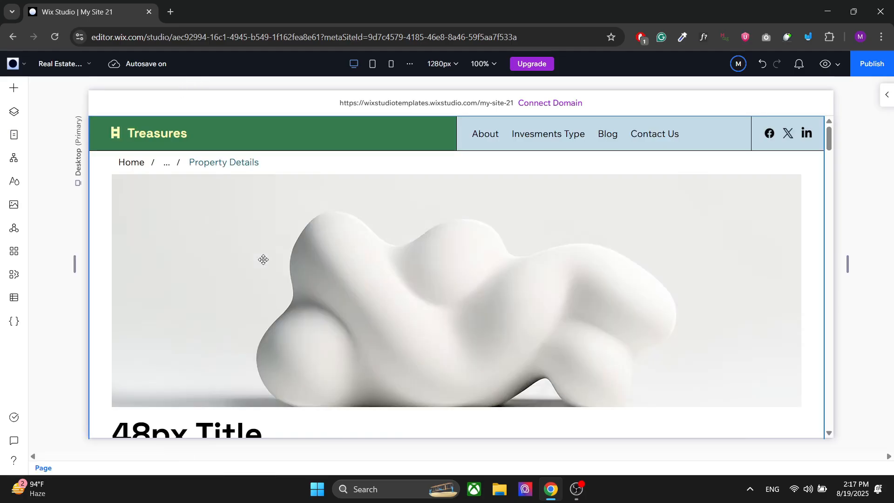
- Set the currency in the Item Page widget's settings to Canadian Dollar (CAD)
left_click(263, 259)
left_click(262, 257)
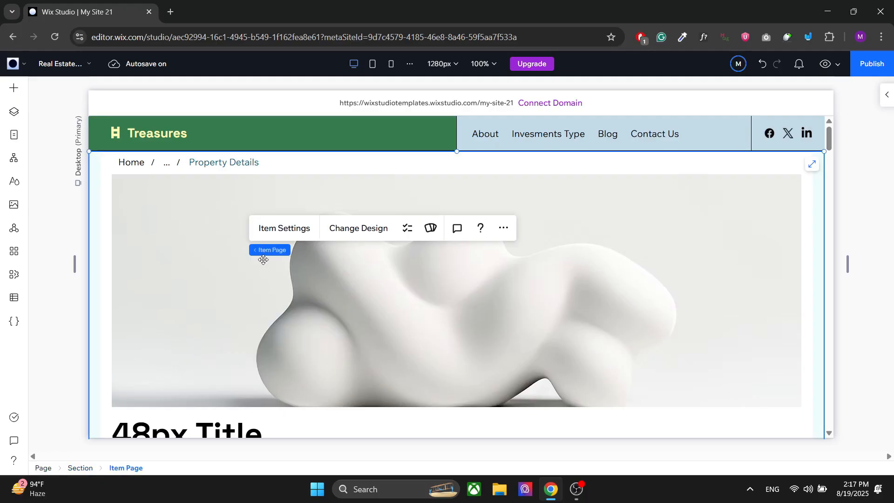
left_click(285, 229)
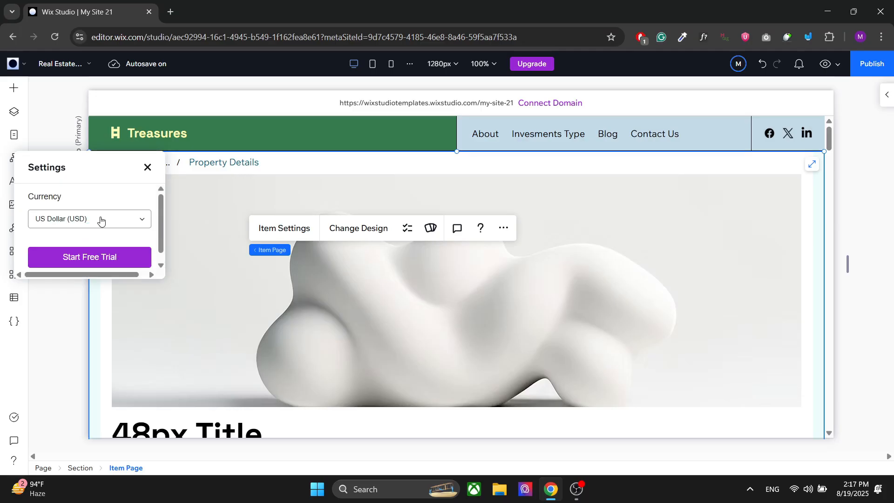
left_click(100, 220)
scroll(81, 233, "down", 3)
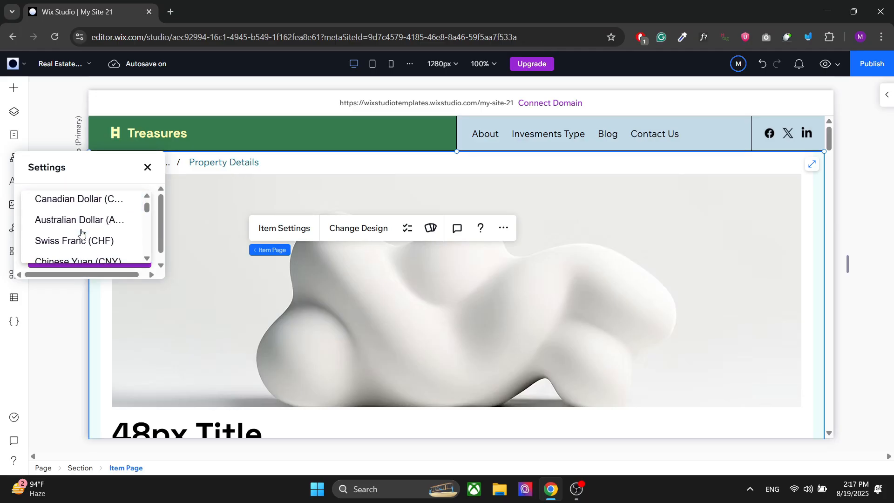
left_click(56, 197)
left_click(147, 167)
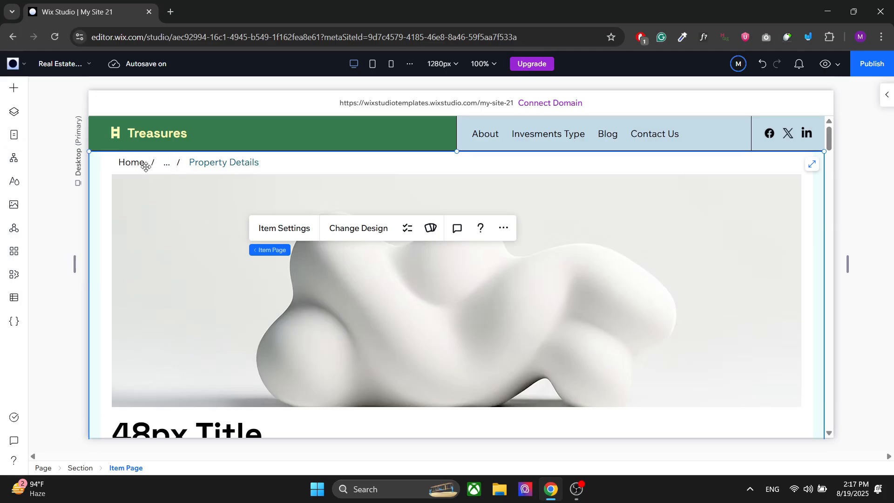
- Round the corners of the large property image on the item page with a 20 px radius
scroll(154, 247, "down", 3)
left_click(266, 216)
left_click(266, 215)
left_click(220, 225)
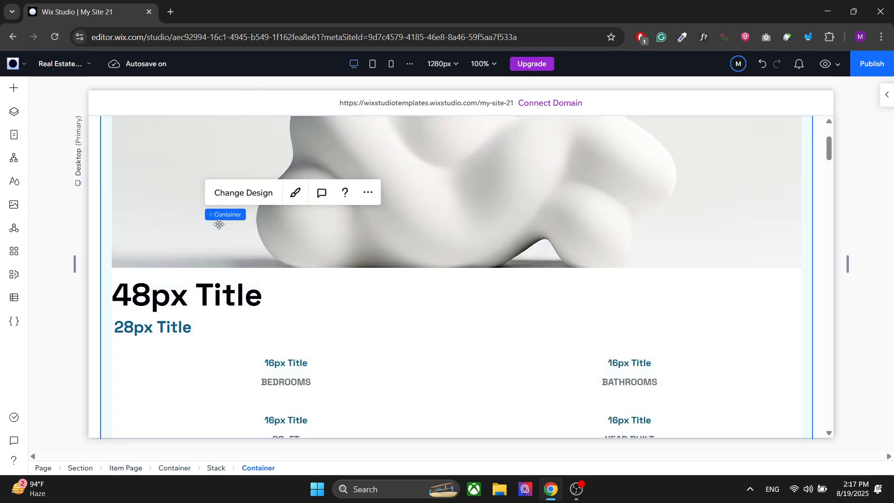
left_click(286, 242)
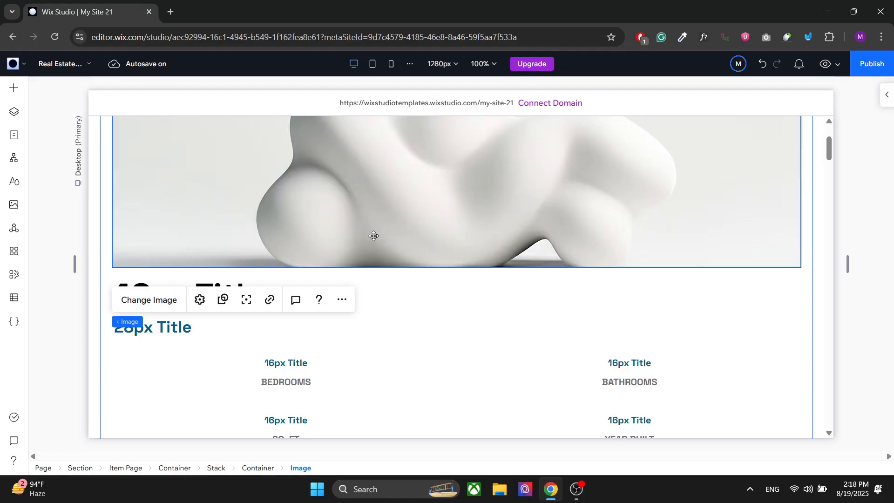
left_click(886, 95)
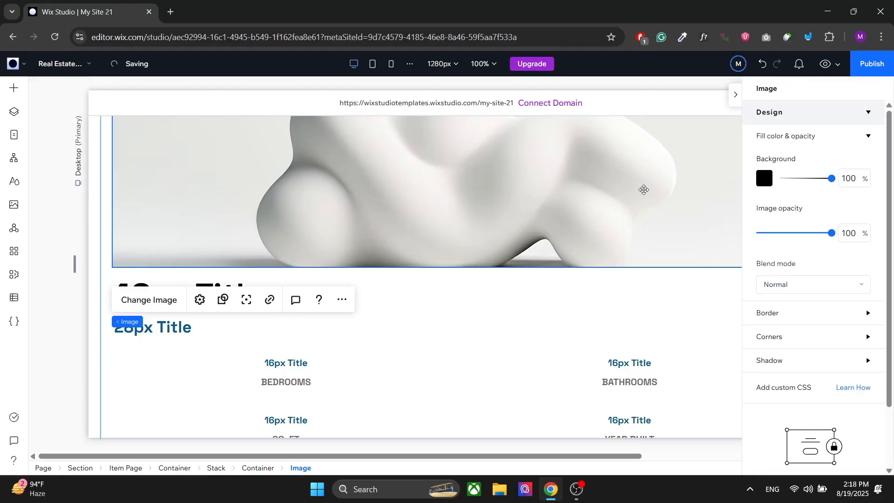
scroll(643, 188, "up", 3)
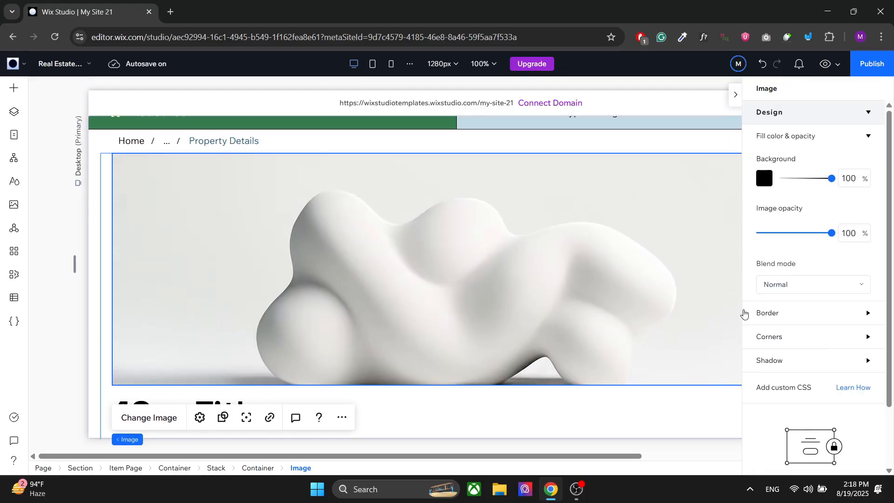
left_click(790, 339)
left_click(771, 373)
key("Return")
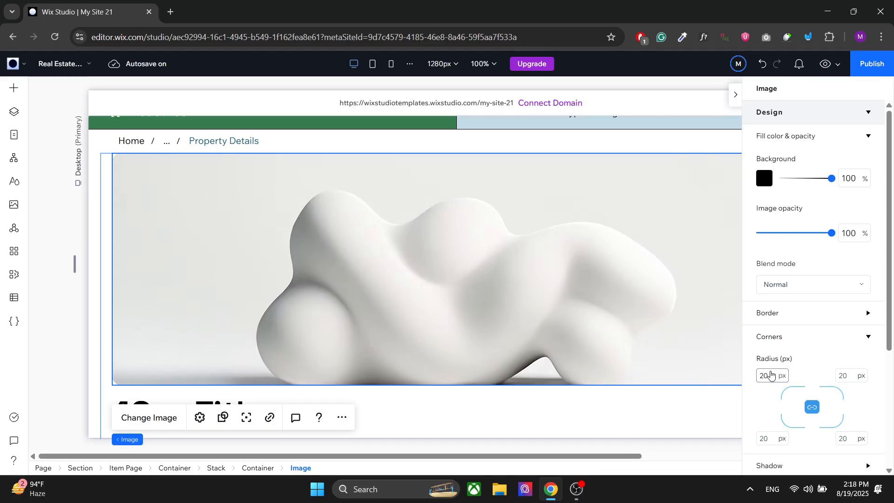
- Change the font of the "48px Title" heading below the property image to American Typewriter
scroll(473, 283, "down", 5)
left_click(442, 261)
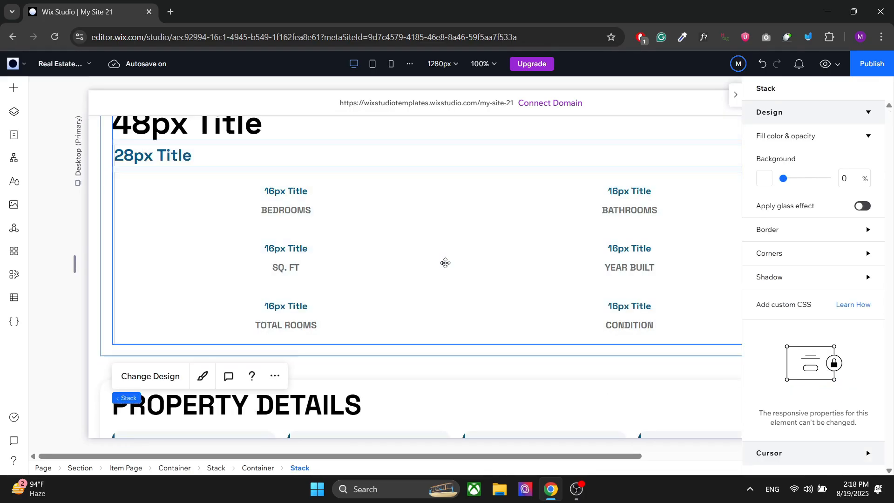
scroll(442, 262, "up", 4)
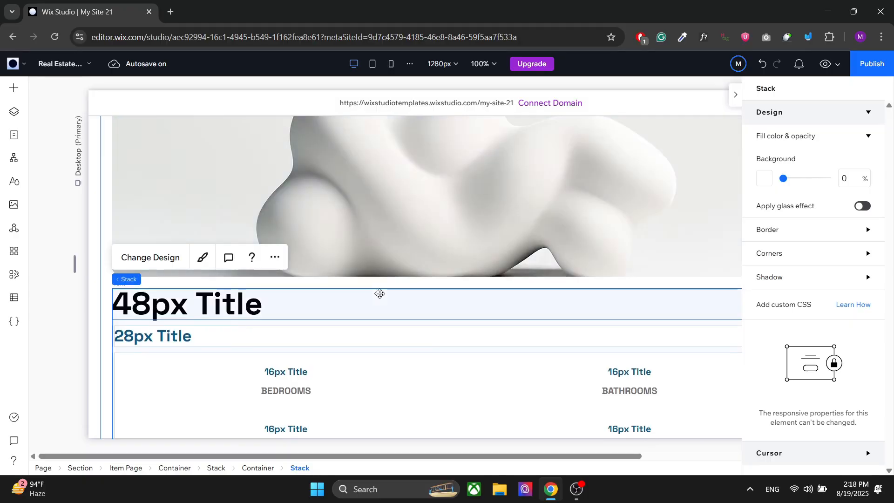
left_click(272, 302)
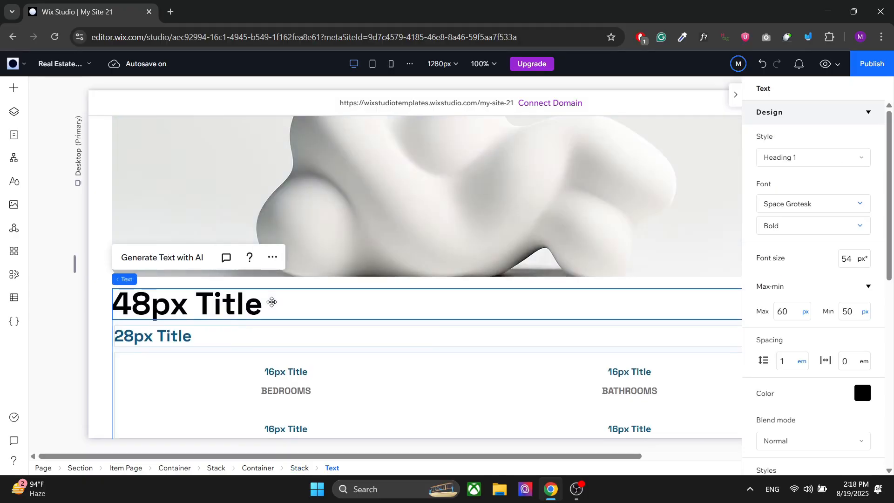
left_click(787, 203)
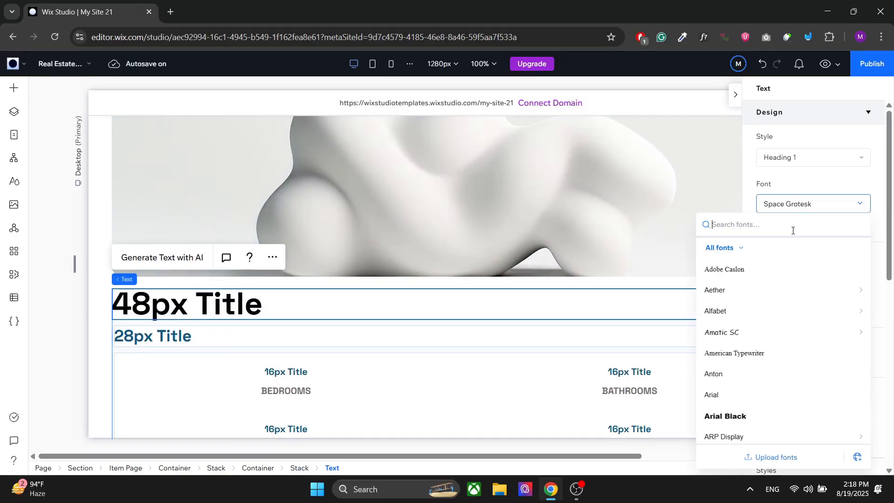
left_click(728, 352)
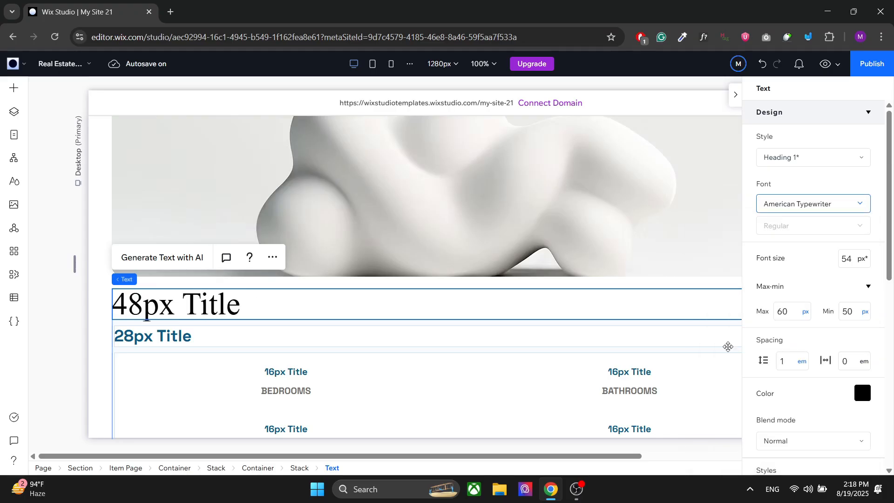
- Apply the dark map design with thin yellow roads to the Google Maps element on the item page
scroll(449, 293, "down", 20)
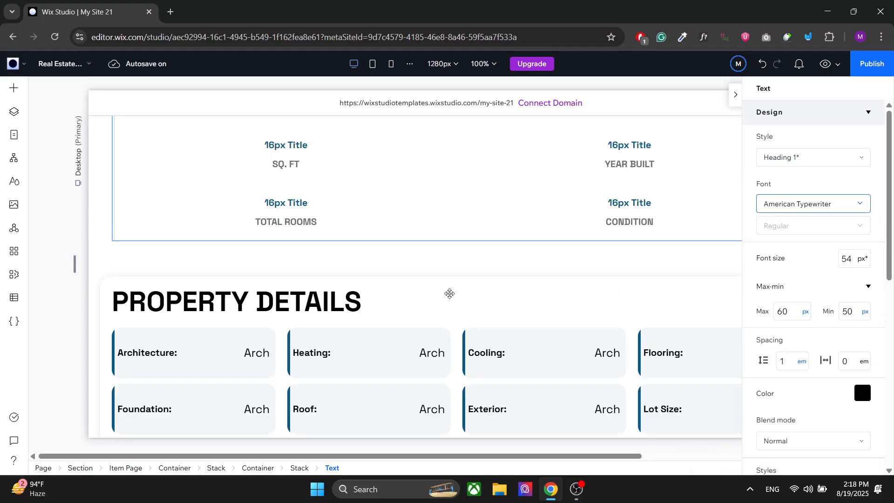
scroll(450, 293, "down", 15)
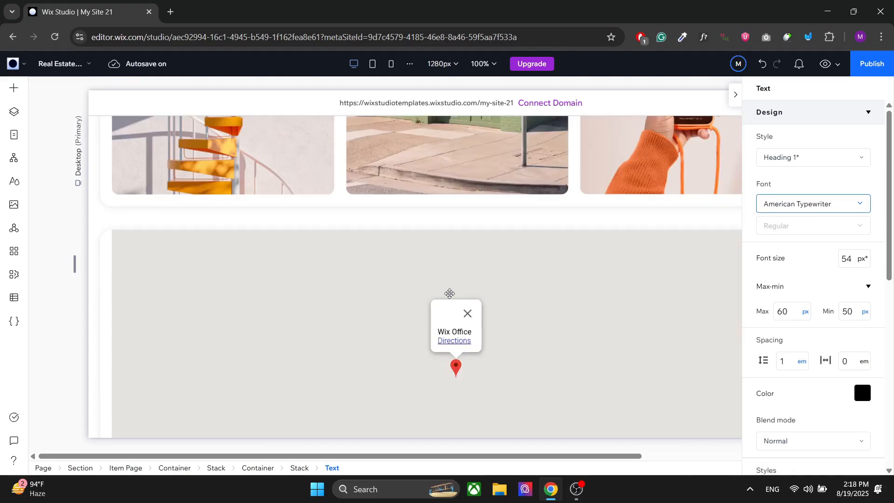
scroll(449, 293, "up", 8)
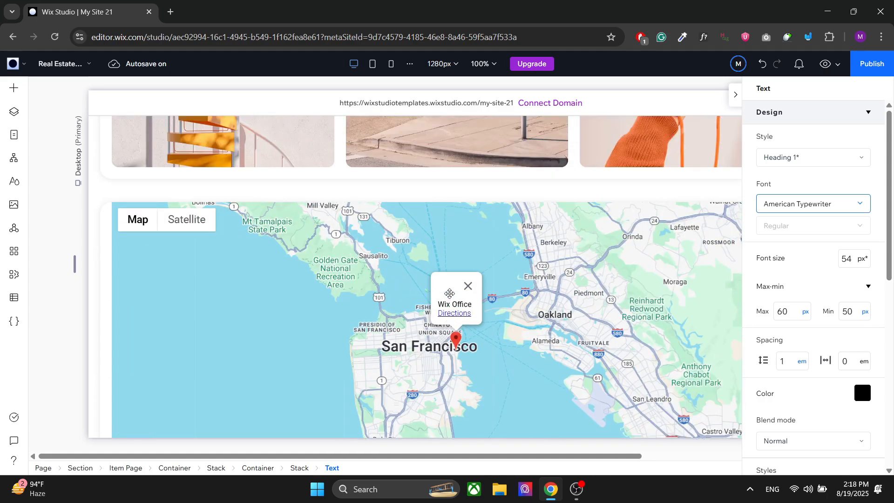
left_click(299, 335)
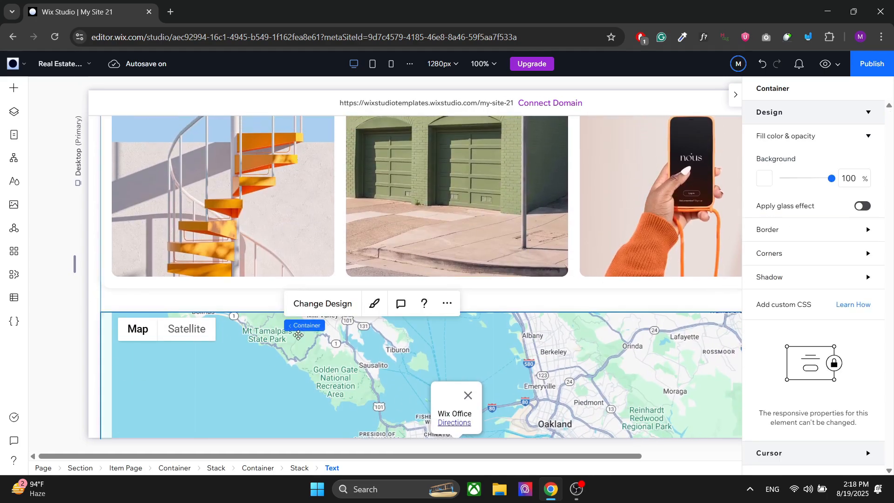
left_click(298, 335)
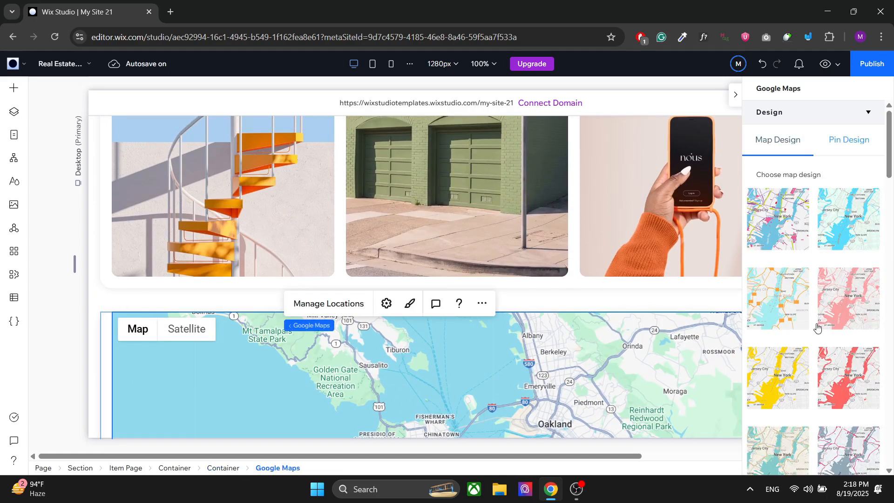
scroll(791, 303, "down", 5)
scroll(817, 328, "down", 3)
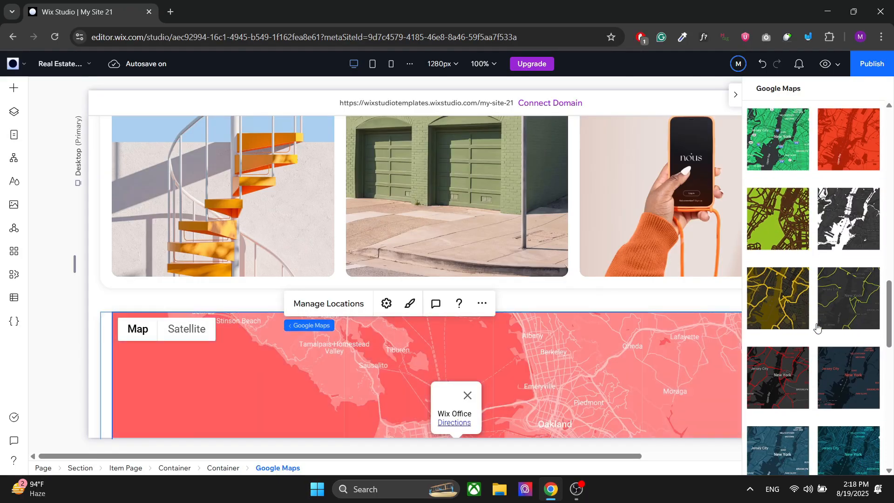
left_click(848, 215)
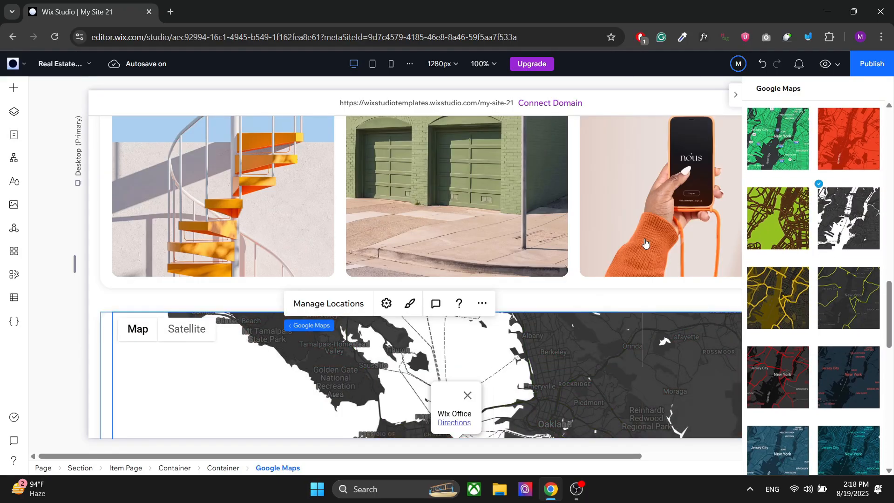
left_click(834, 304)
left_click(489, 222)
- Review the optional buttons and the section below the map, with the design inspector collapsed
scroll(375, 326, "down", 13)
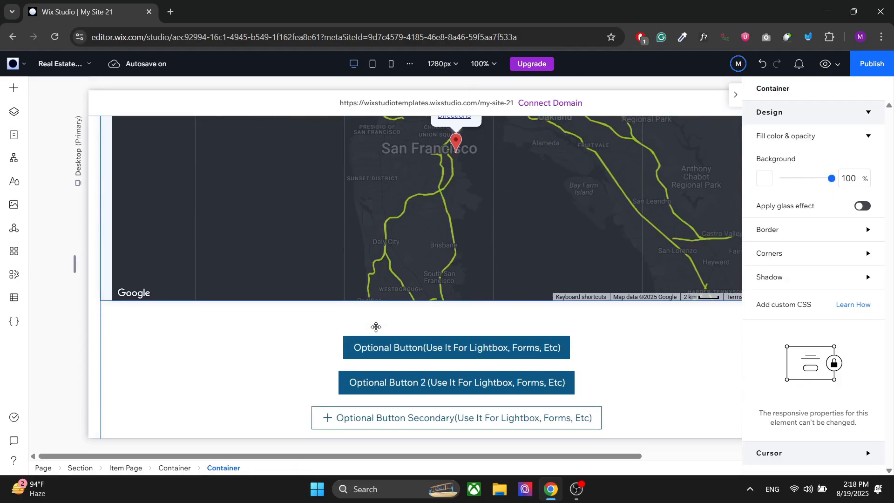
scroll(231, 258, "up", 4)
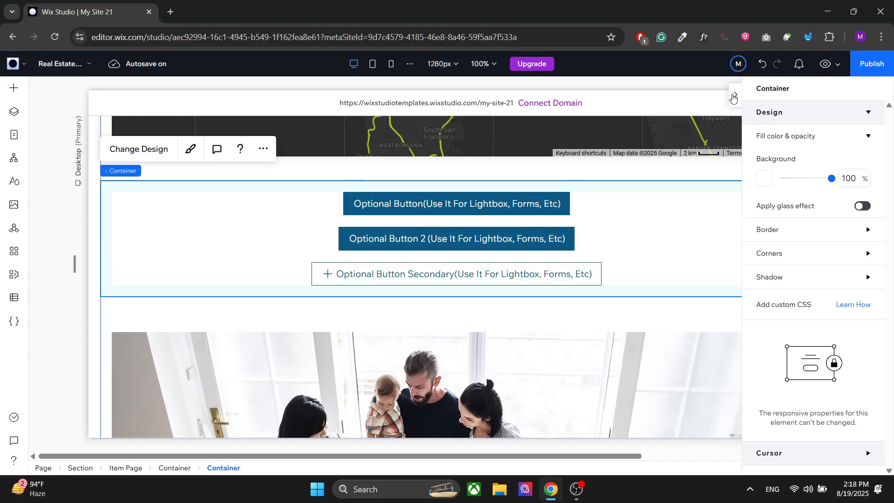
left_click(734, 96)
scroll(682, 212, "down", 2)
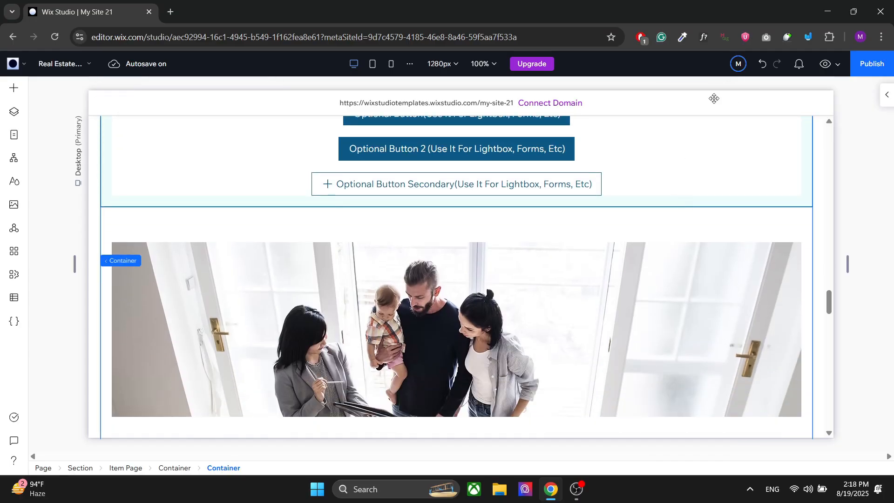
scroll(647, 202, "down", 1)
scroll(647, 203, "up", 2)
scroll(647, 202, "up", 1)
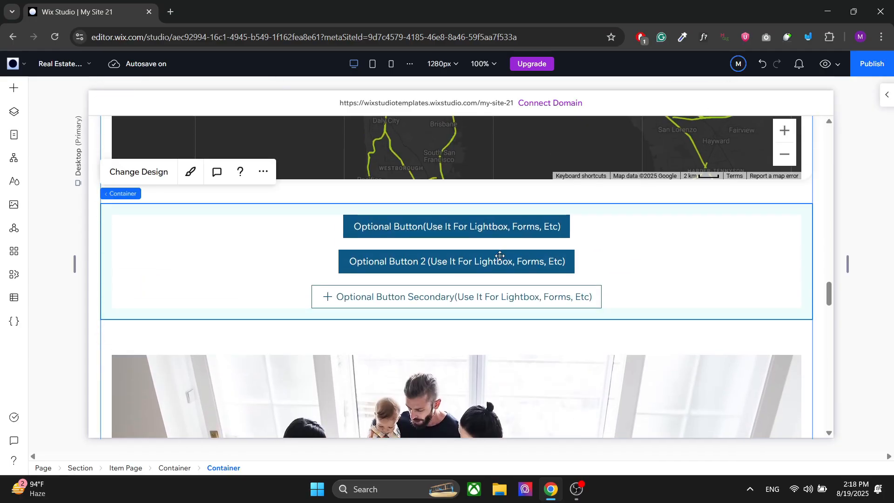
- Delete the first optional button below the map, and restore it from the Item Page widget's unused elements
left_click(457, 226)
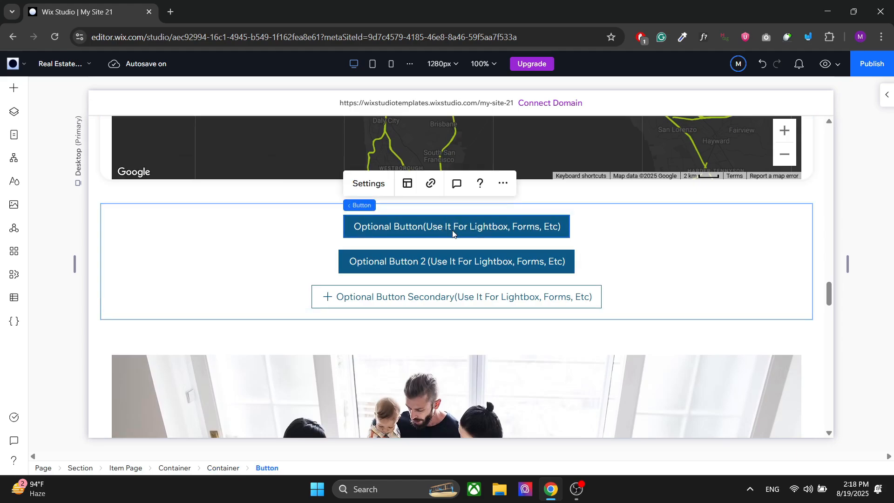
key("Delete")
left_click(625, 242)
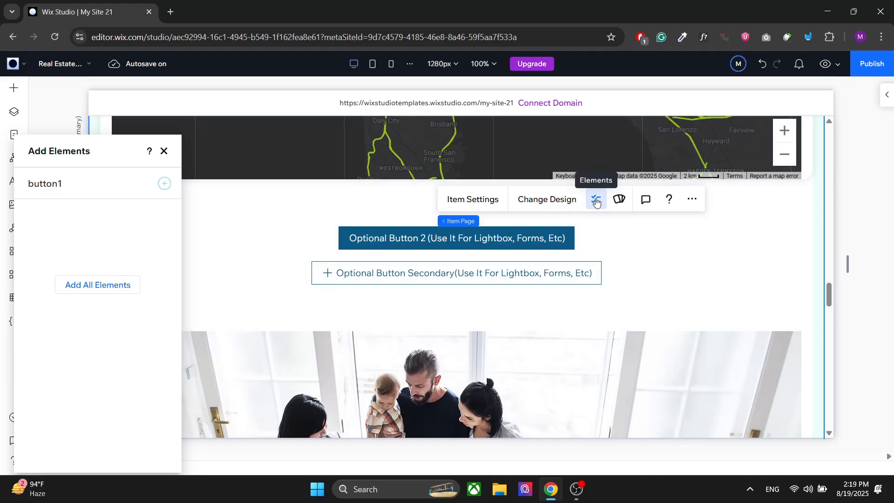
left_click(164, 184)
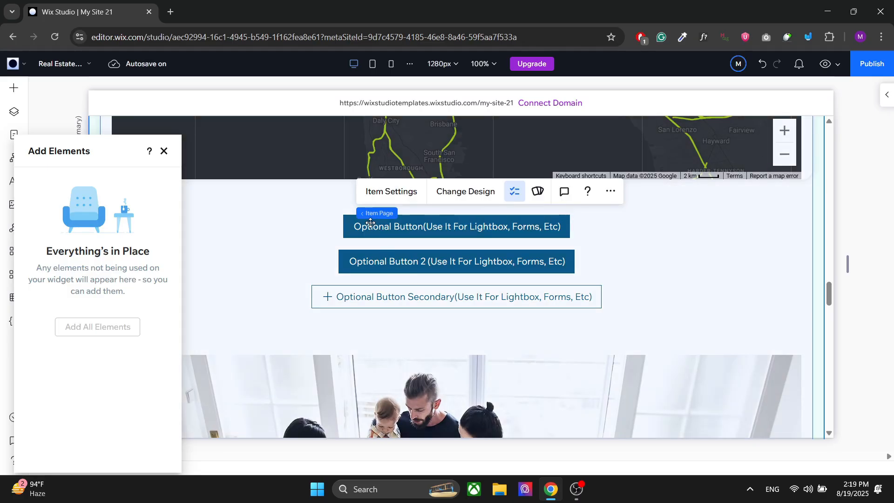
- Delete the whole container that holds the three optional buttons below the map
left_click(370, 222)
left_click(370, 222)
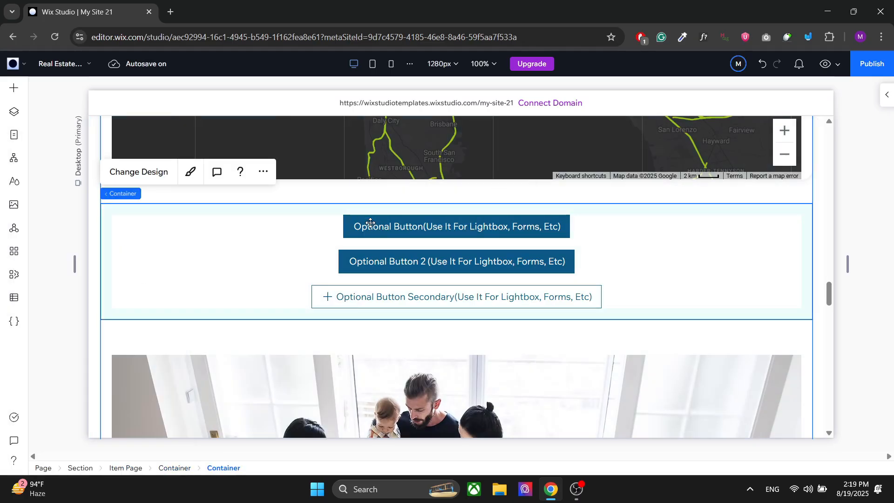
left_click(344, 194)
left_click(222, 247)
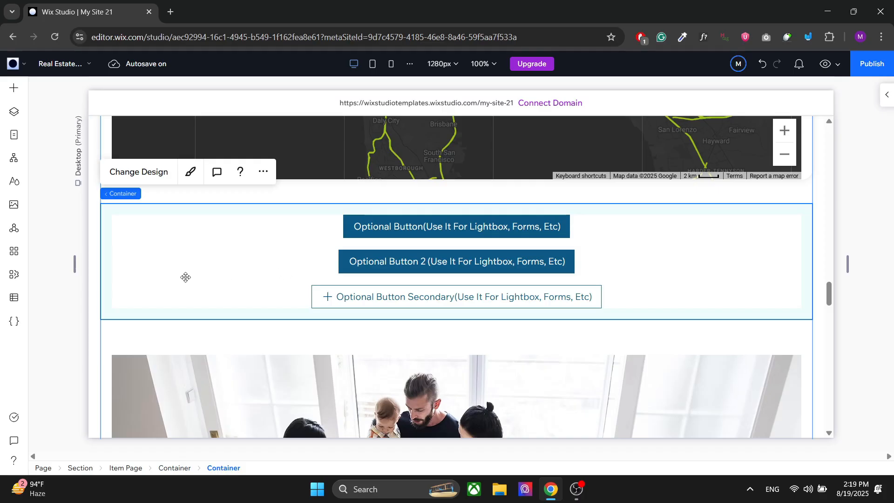
key("Delete")
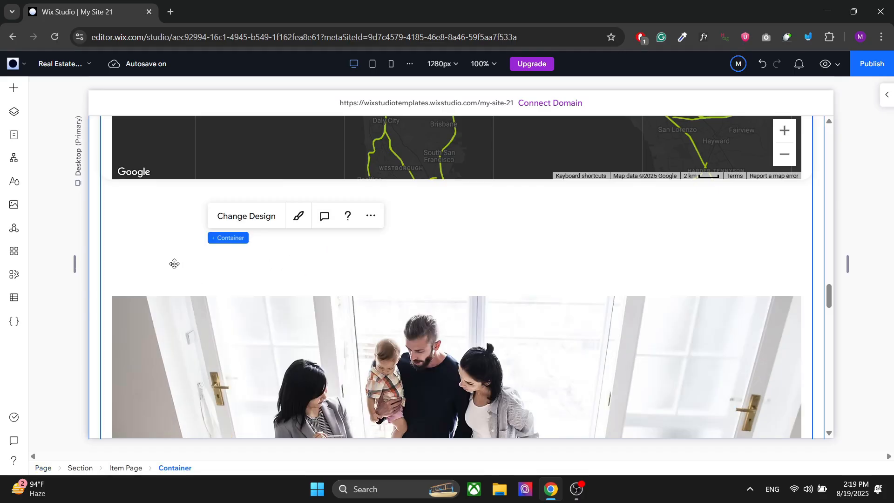
- Examine the remaining sections of the item page, down to the property cards
scroll(174, 264, "up", 3)
scroll(175, 264, "down", 10)
scroll(175, 264, "down", 2)
scroll(175, 264, "up", 1)
scroll(175, 264, "down", 6)
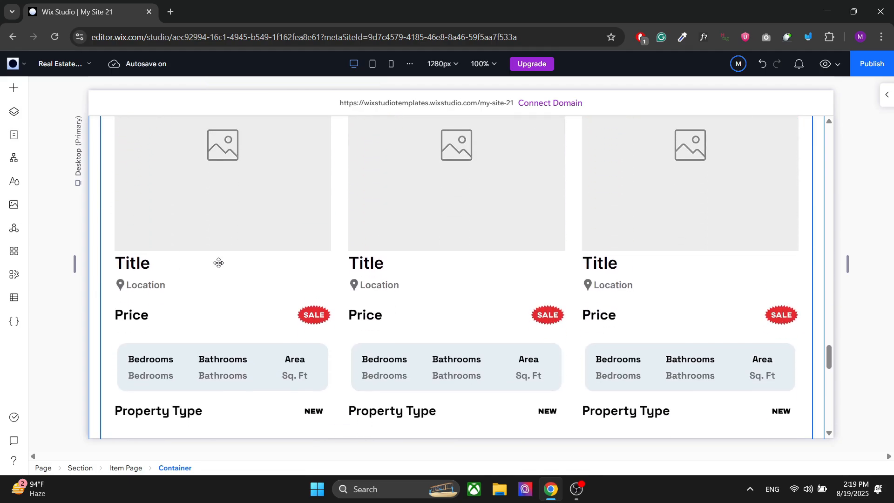
- Examine the property cards near the end of the item page, including the second card's container and price text
scroll(417, 320, "down", 1)
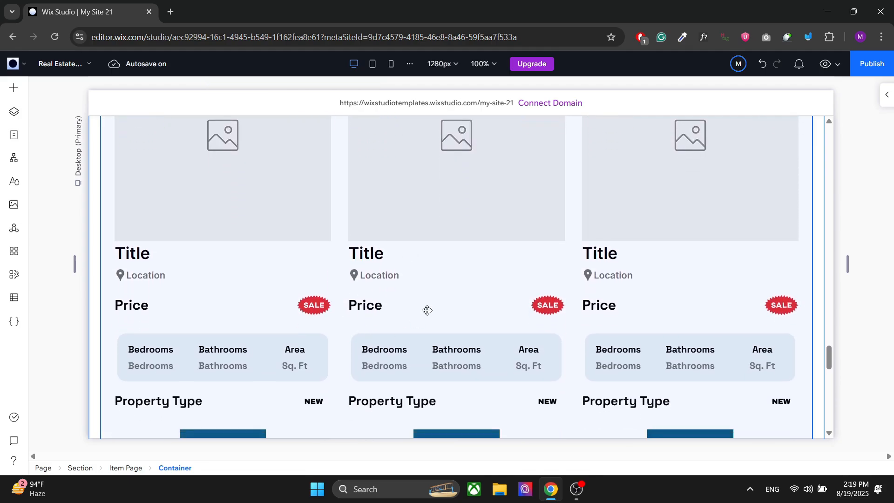
scroll(396, 330, "down", 2)
left_click(501, 234)
left_click(501, 234)
left_click(501, 236)
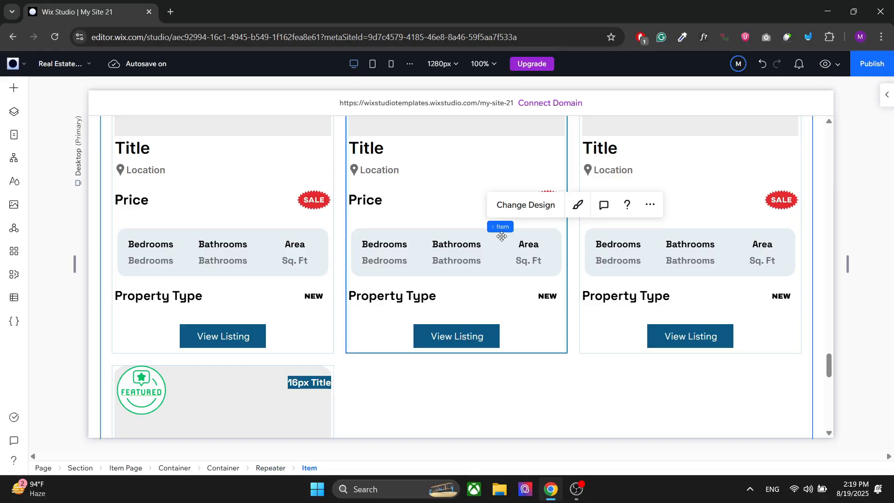
left_click(370, 204)
left_click(370, 203)
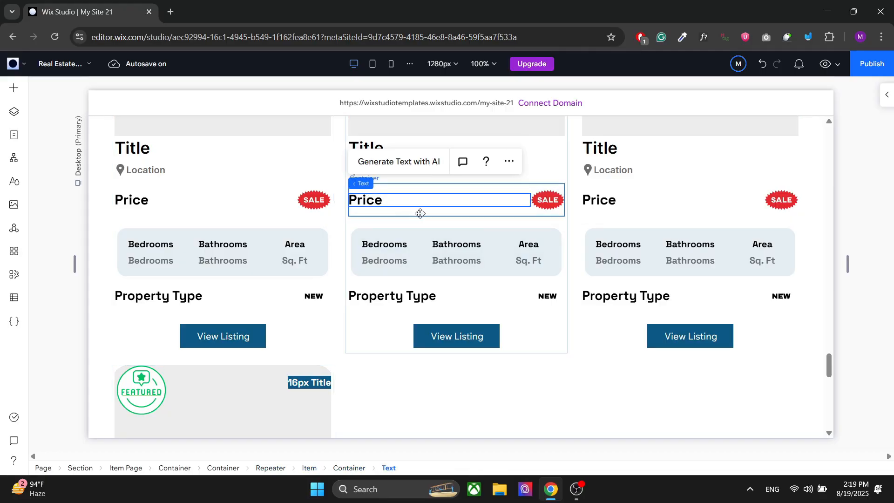
scroll(434, 206, "up", 20)
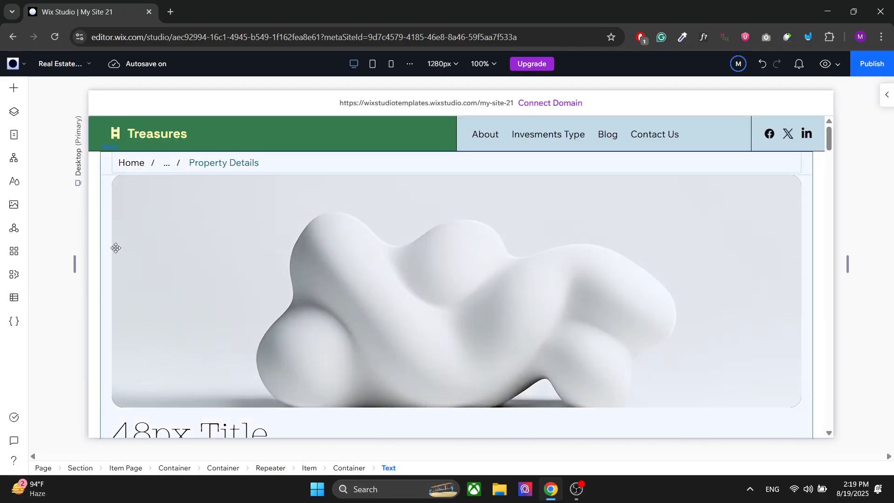
- Activate the CMS for the site and open the Real Estate Listing collection
left_click(14, 298)
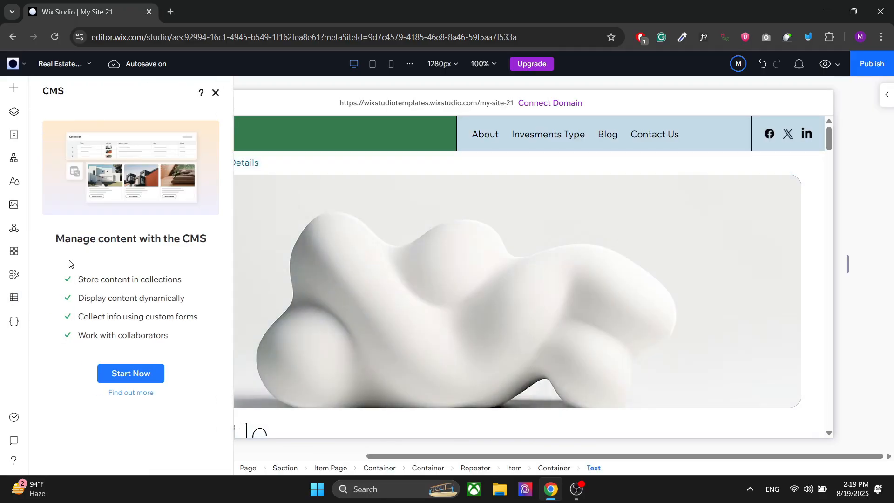
left_click(128, 372)
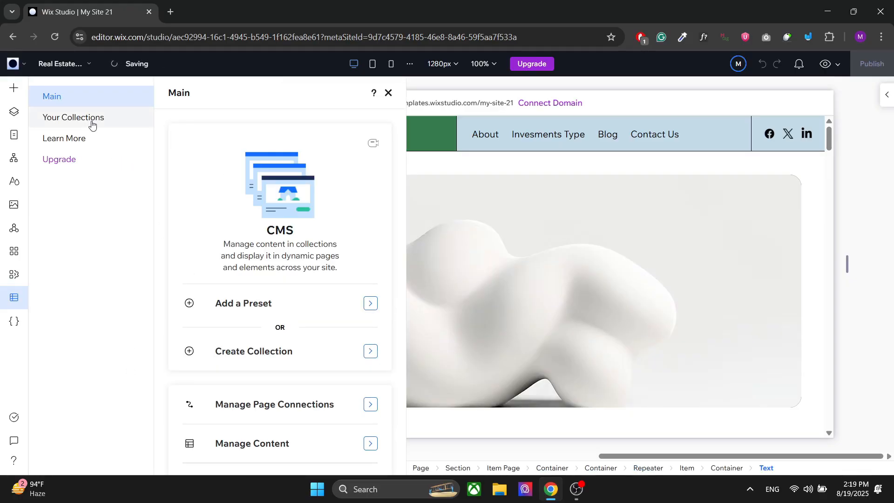
left_click(92, 122)
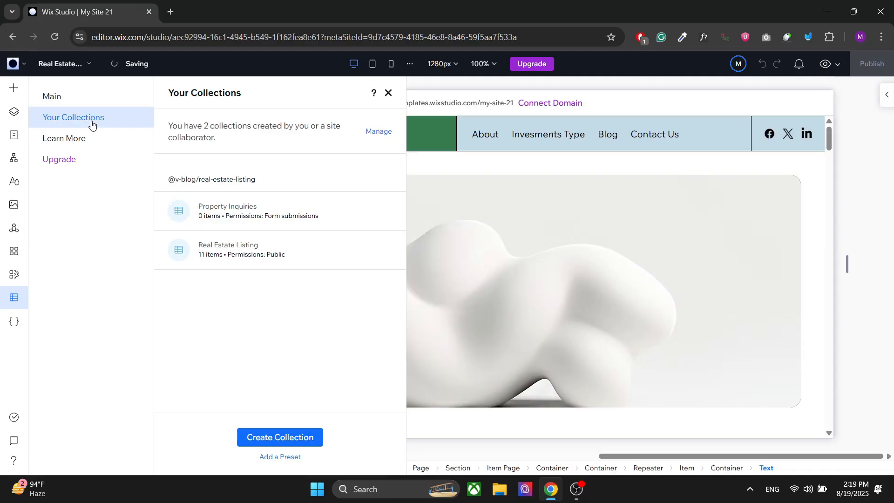
left_click(257, 247)
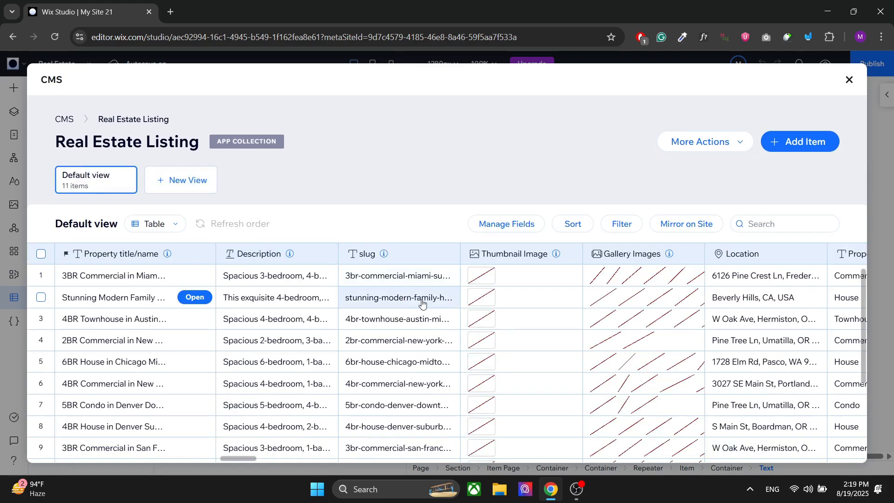
- Add a blank item at the end of the Real Estate Listing collection and open its full entry form
scroll(422, 303, "down", 3)
scroll(422, 303, "up", 3)
scroll(264, 324, "down", 3)
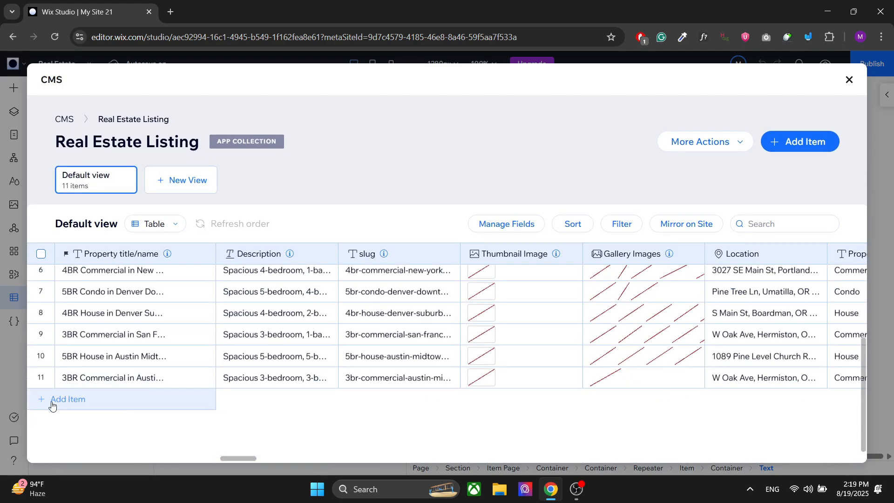
left_click(52, 405)
left_click(188, 435)
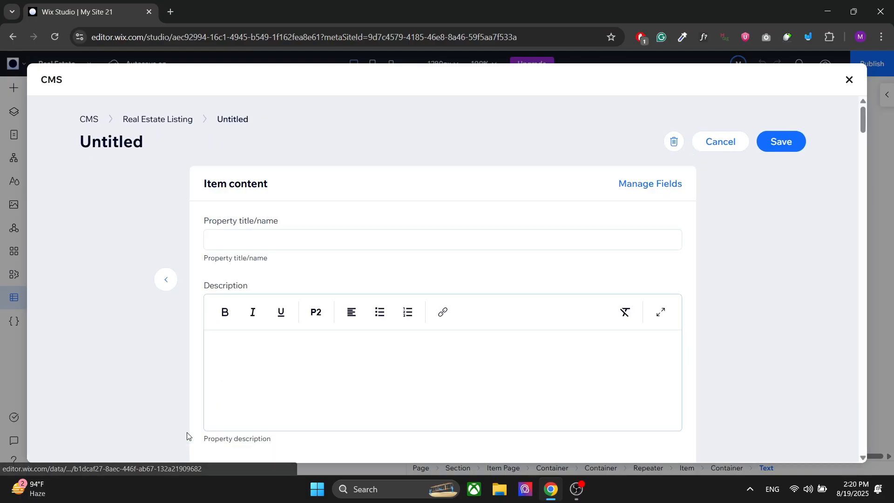
- Review the new item's property title, description, slug and thumbnail image fields
left_click(301, 239)
scroll(347, 216, "down", 6)
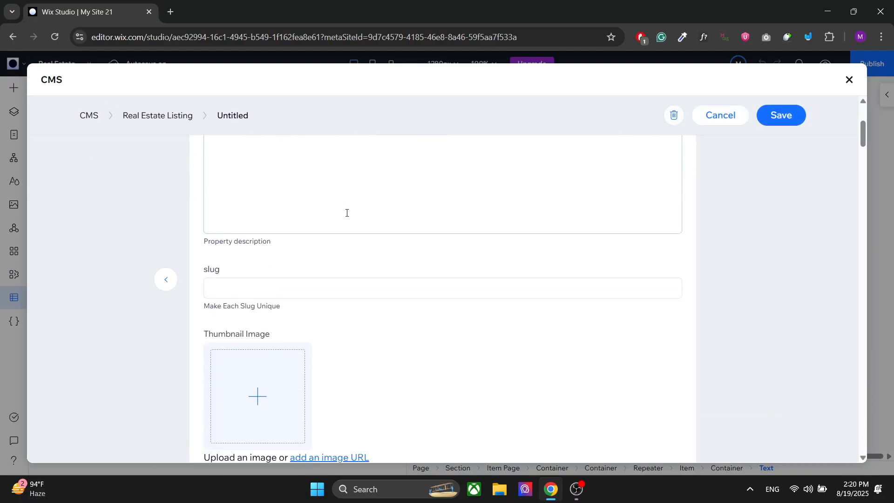
scroll(345, 212, "up", 6)
scroll(313, 388, "down", 5)
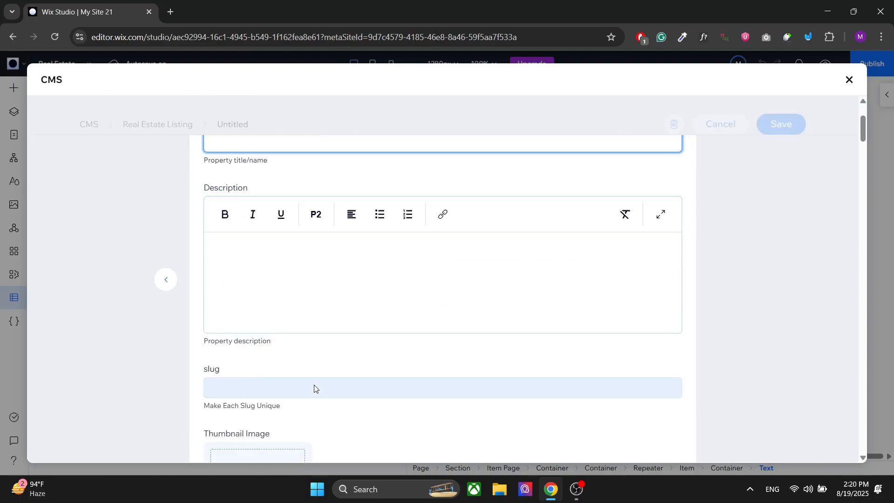
scroll(337, 221, "up", 1)
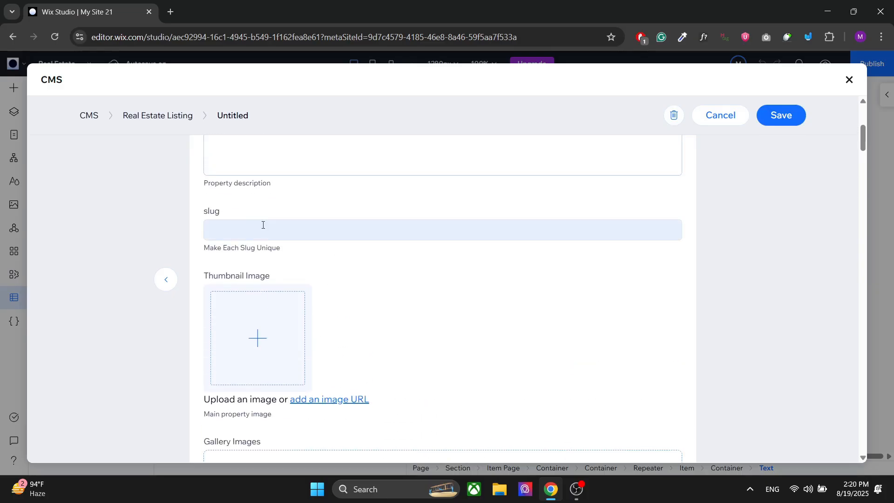
left_click(219, 228)
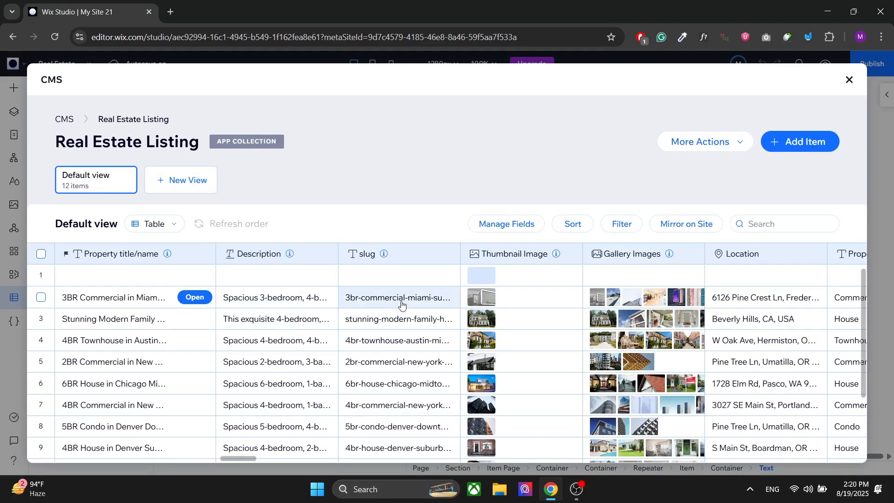
- Inspect the full slug values of several existing listings in the Real Estate Listing collection
scroll(389, 305, "down", 3)
left_click(366, 360)
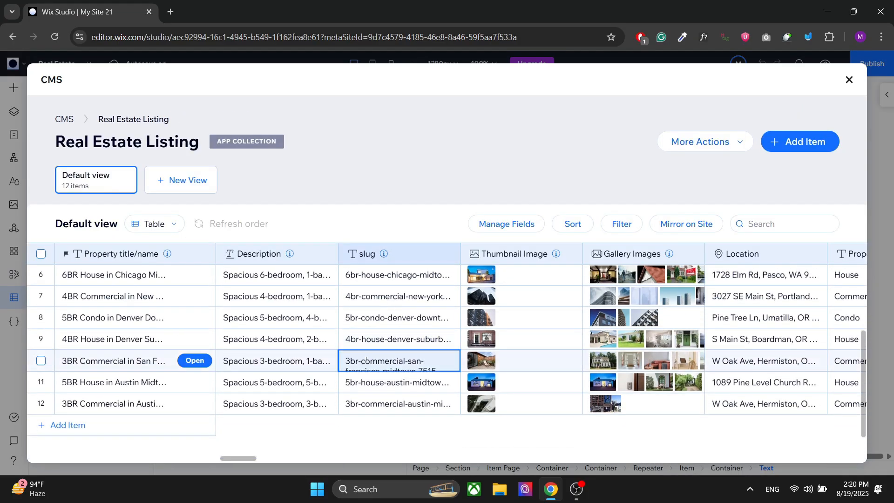
left_click(409, 403)
left_click_drag(410, 404, 432, 403)
left_click(424, 339)
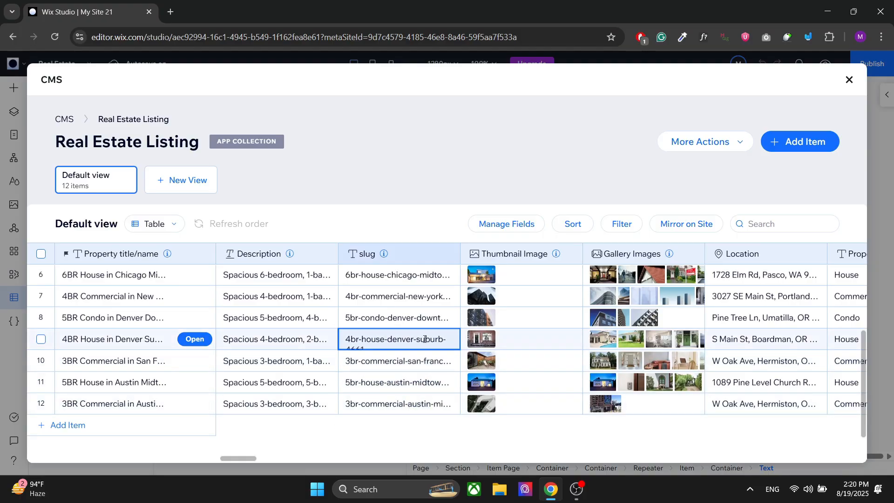
double_click(425, 339)
left_click(406, 318)
double_click(399, 316)
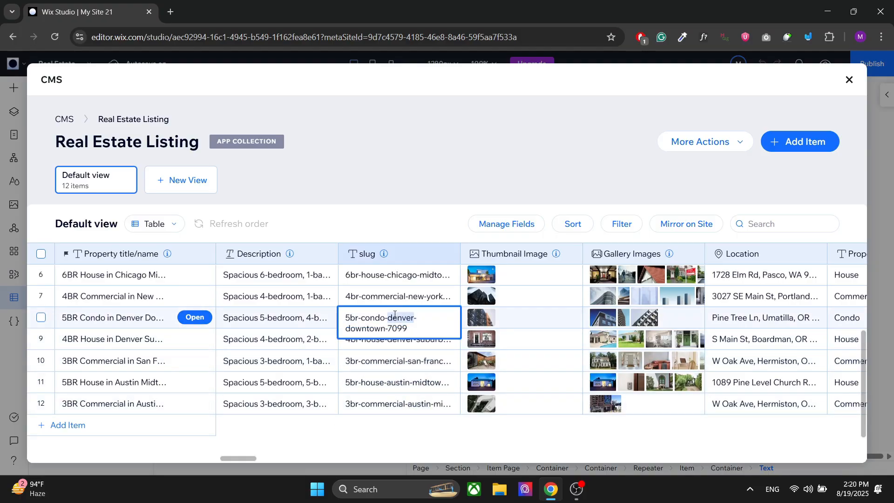
left_click(414, 292)
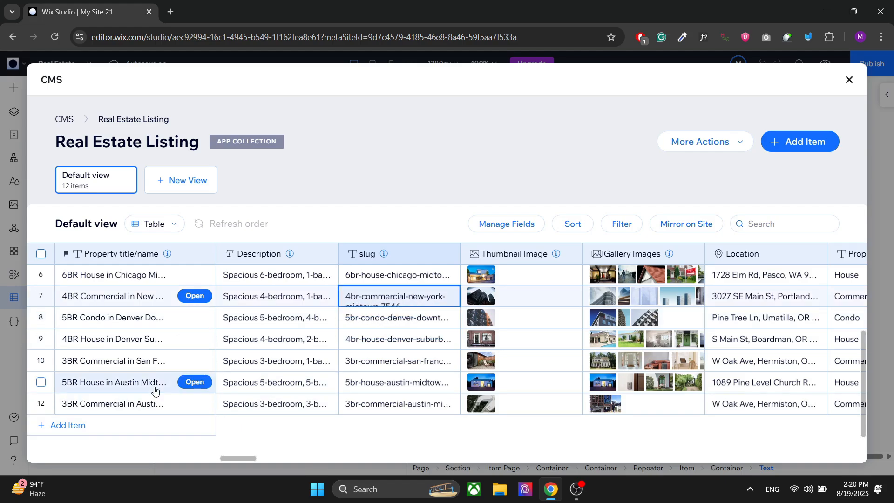
- Add another blank item to the collection and enable hasWasherDryer and hasHardwoodFloors in its entry form
left_click(61, 426)
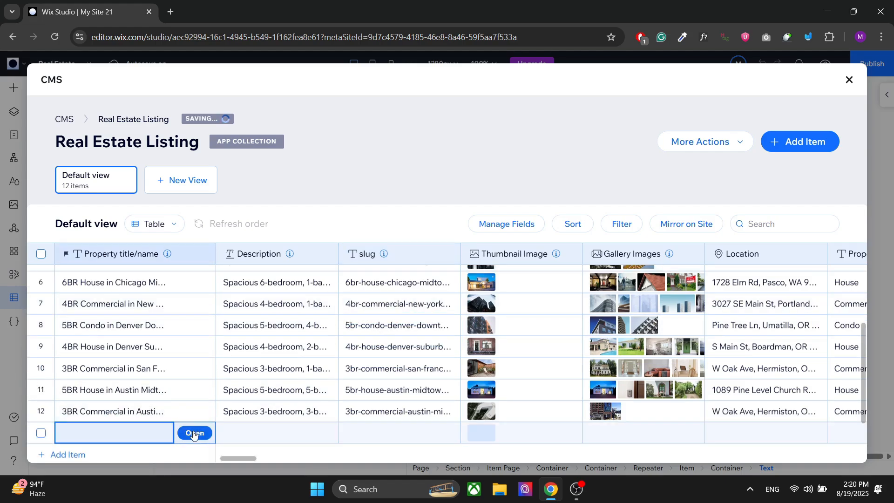
left_click(194, 431)
scroll(359, 309, "down", 20)
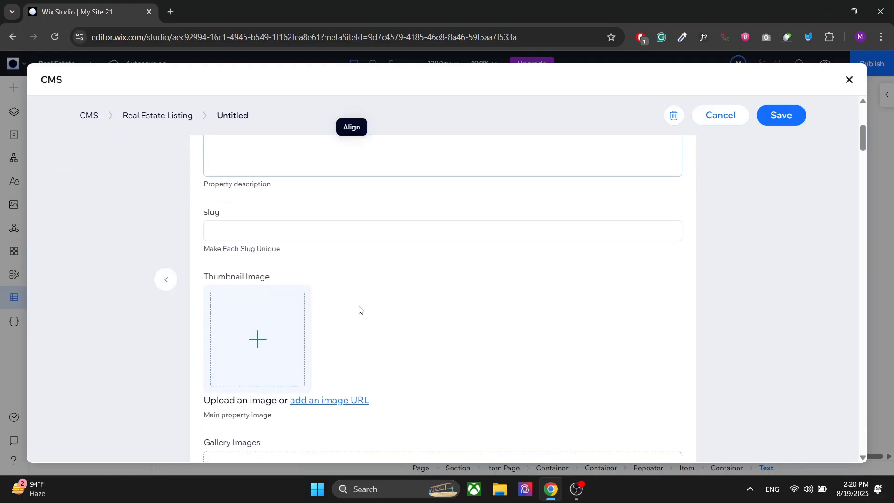
scroll(359, 309, "down", 20)
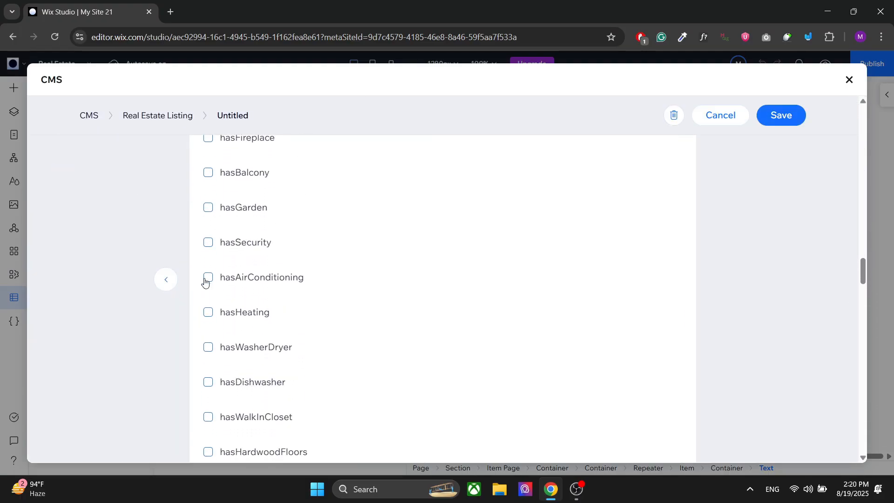
left_click(208, 347)
scroll(208, 379, "down", 2)
left_click(208, 367)
scroll(315, 340, "down", 20)
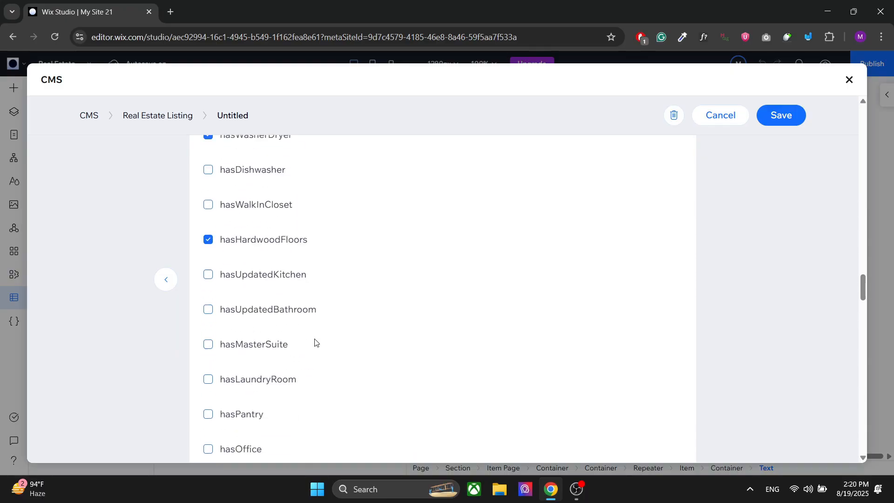
- Review the item's remaining fields, from the building details to the SEO title, description, keywords and image
scroll(315, 340, "down", 15)
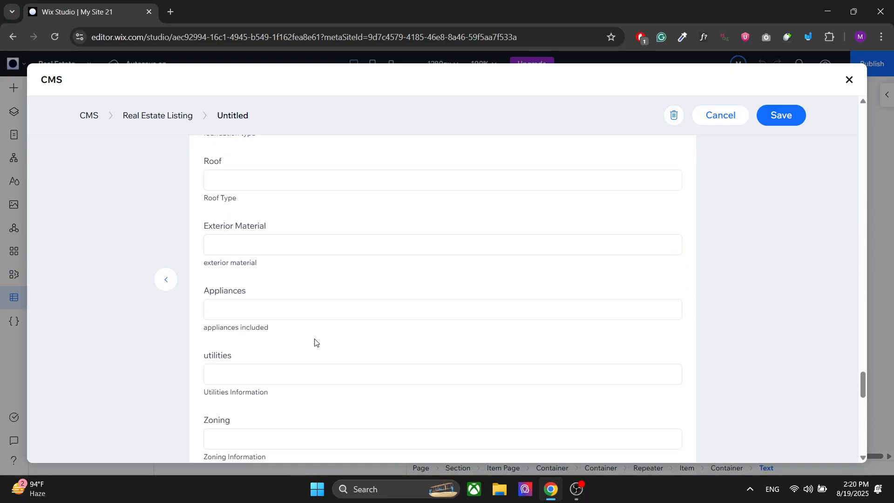
scroll(314, 341, "down", 4)
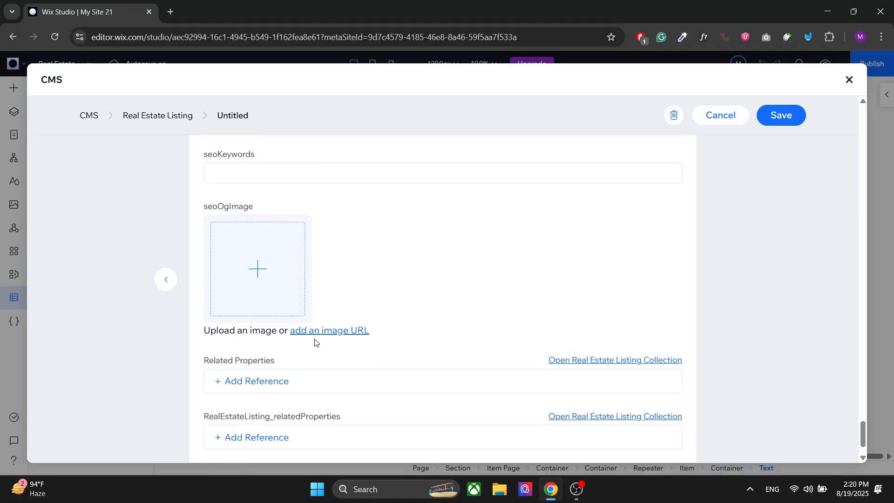
scroll(316, 341, "up", 6)
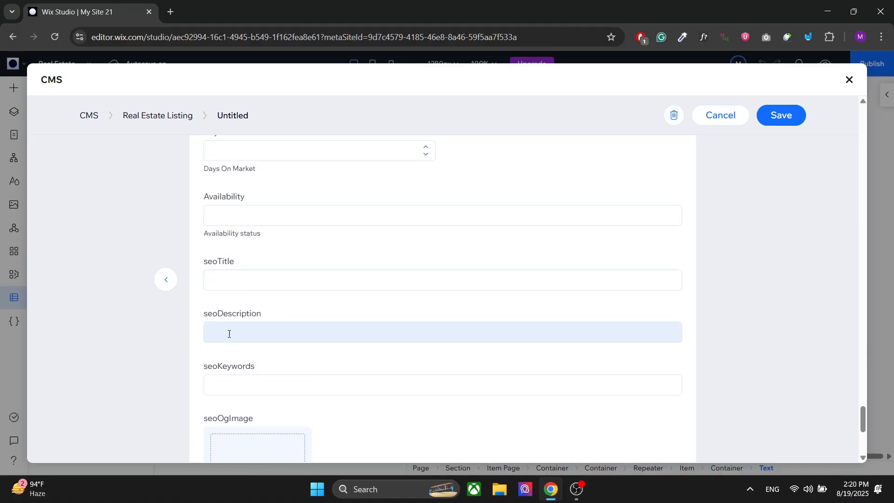
scroll(228, 333, "down", 2)
left_click(232, 278)
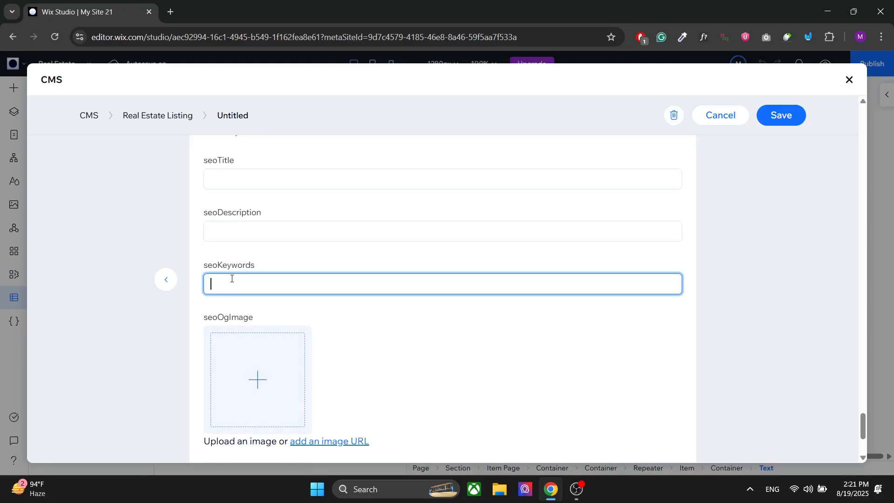
scroll(375, 373, "down", 3)
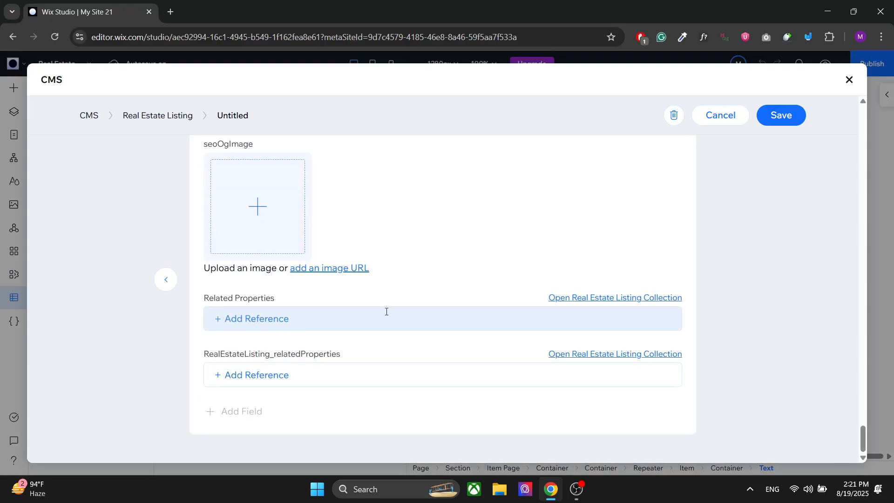
- Set the item's Related Properties to 5BR Condo in Denver Downtown, 5BR House in Austin Midtown and 6BR House in Chicago Midtown
left_click(245, 320)
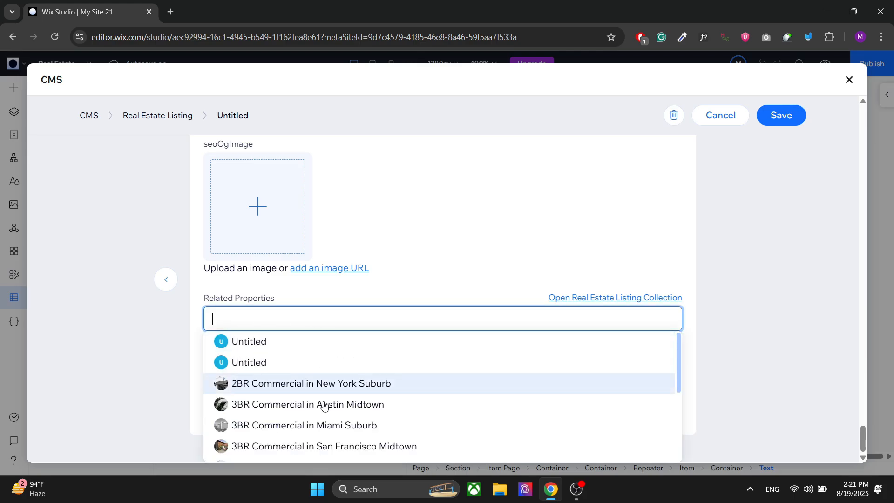
scroll(321, 412, "down", 2)
scroll(321, 414, "down", 1)
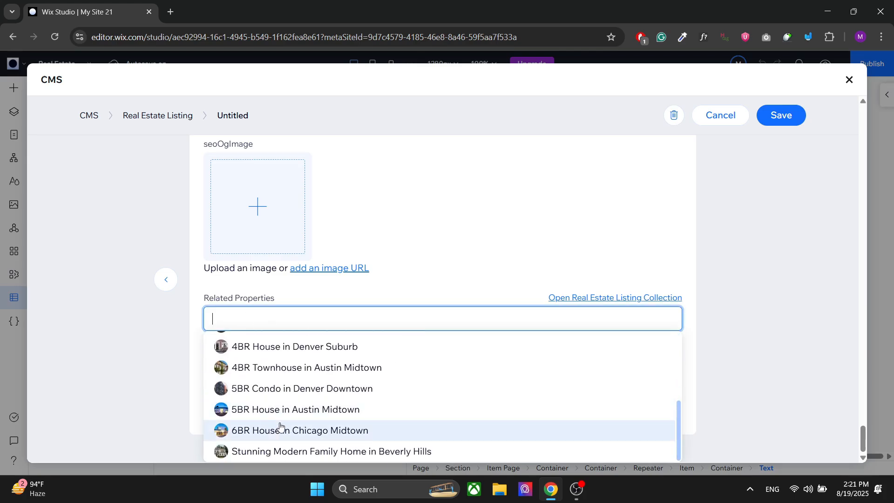
left_click(314, 388)
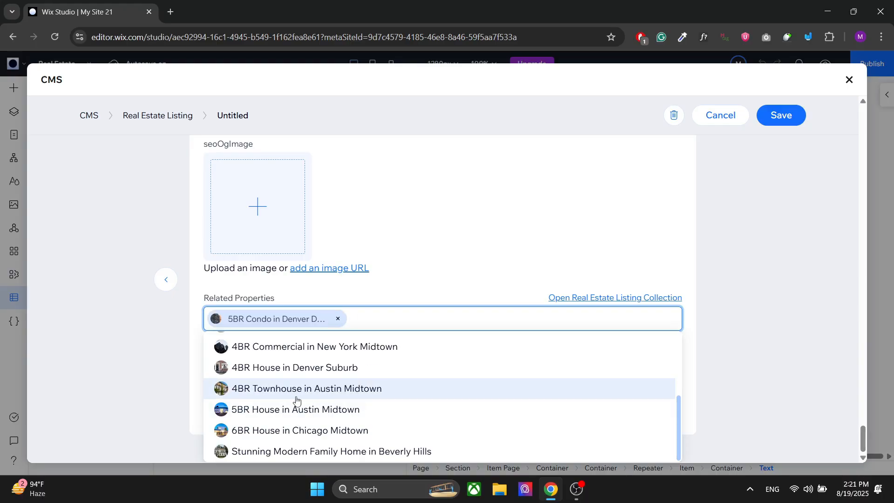
left_click(299, 409)
left_click(300, 430)
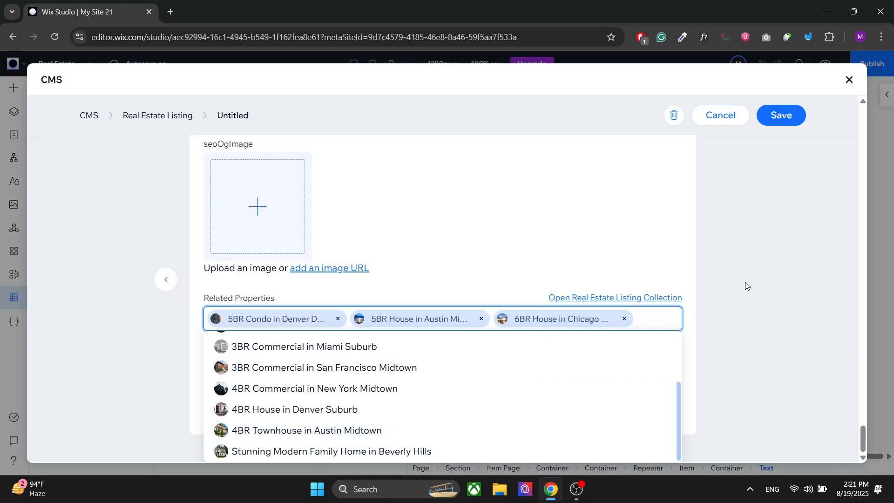
left_click(746, 281)
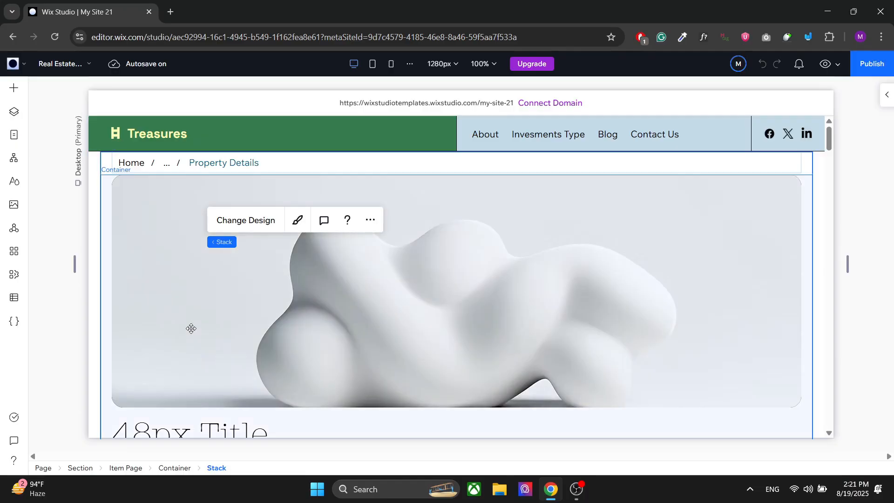
- Examine the "Have More Questions? Send Us a Message." contact form on the item page
scroll(192, 329, "down", 15)
scroll(192, 329, "down", 20)
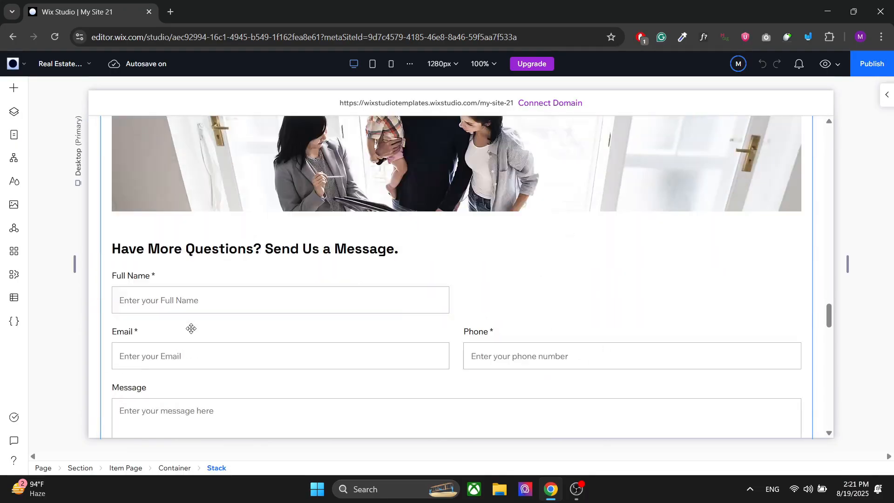
scroll(191, 328, "up", 6)
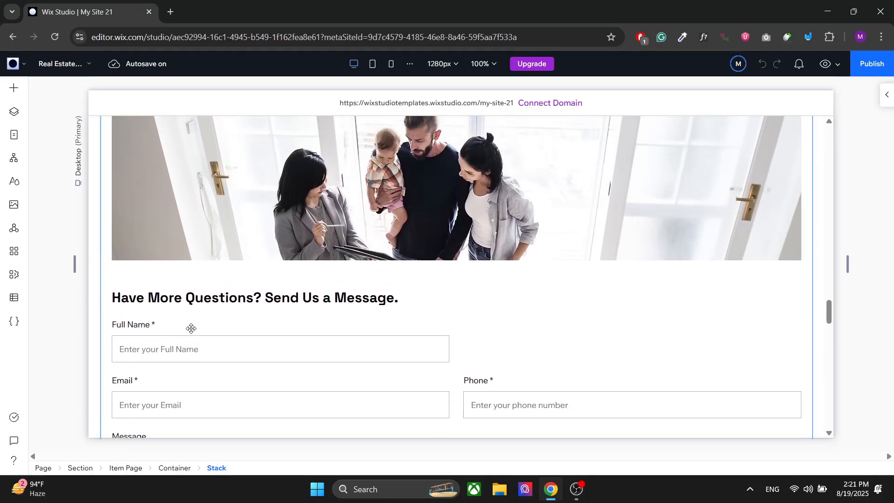
left_click(134, 315)
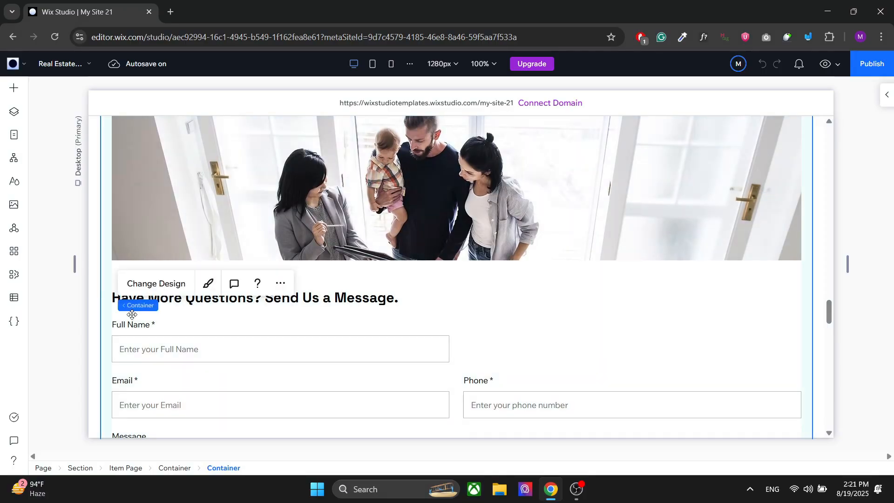
- Review the fields of the Property Inquiries collection in the CMS, through to the second Property Title field
left_click(13, 299)
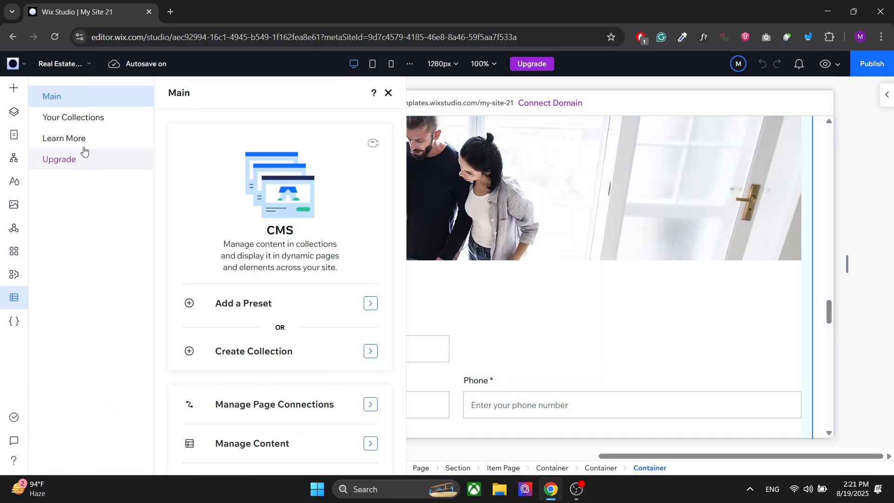
left_click(90, 120)
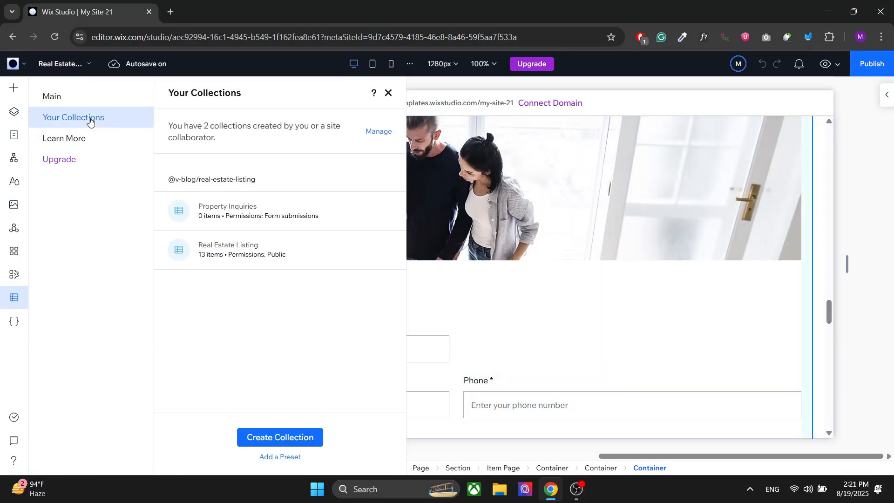
left_click(215, 214)
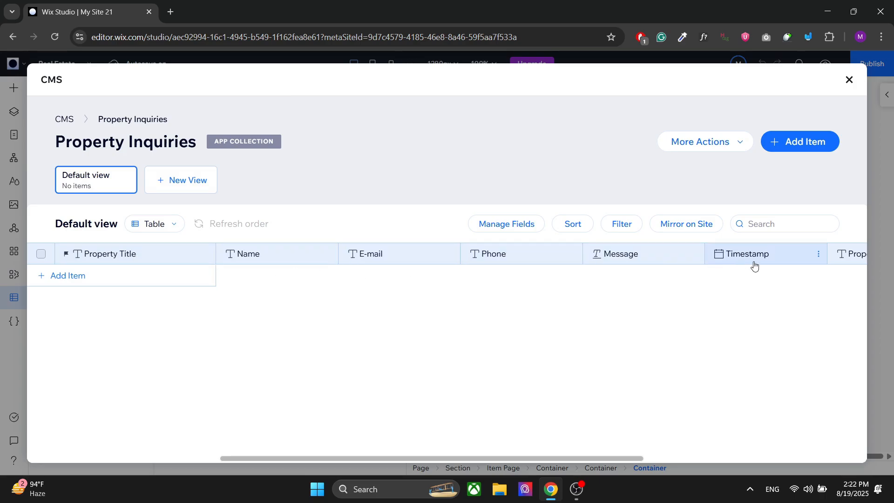
left_click_drag(286, 458, 440, 460)
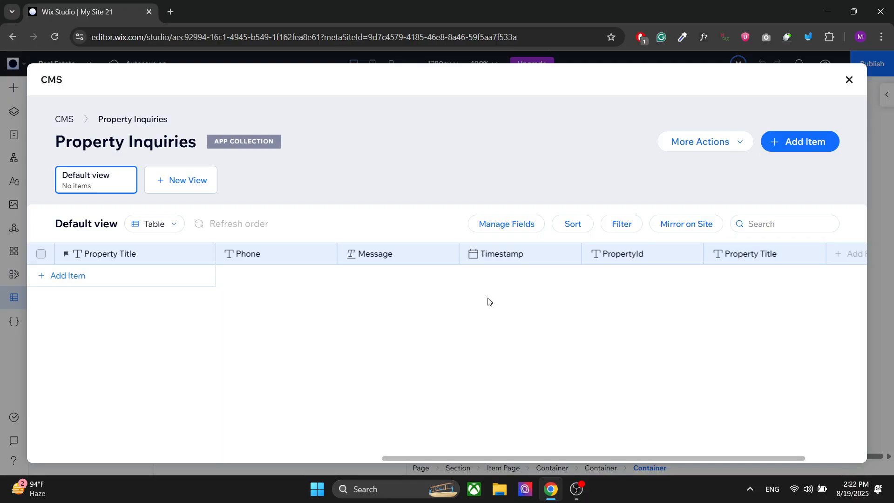
left_click(847, 82)
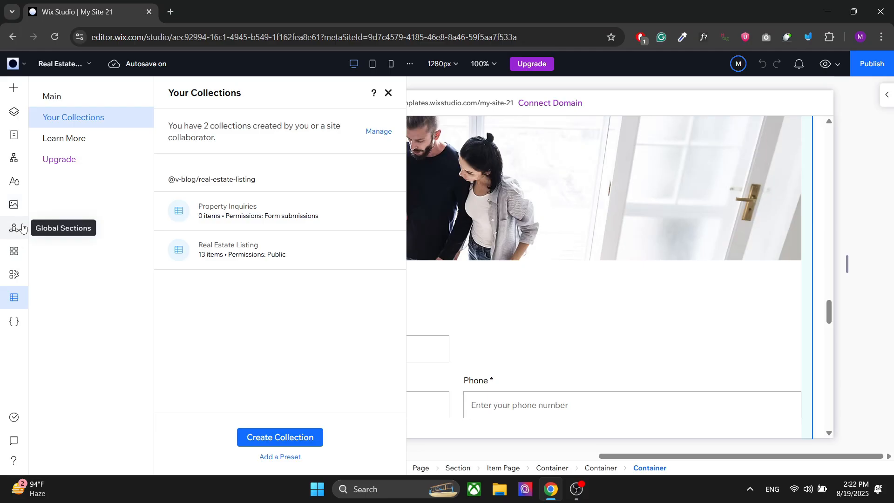
- Open the site's dashboard and bring up the Advanced Real Estate Listings app's Form Submissions page
left_click(18, 64)
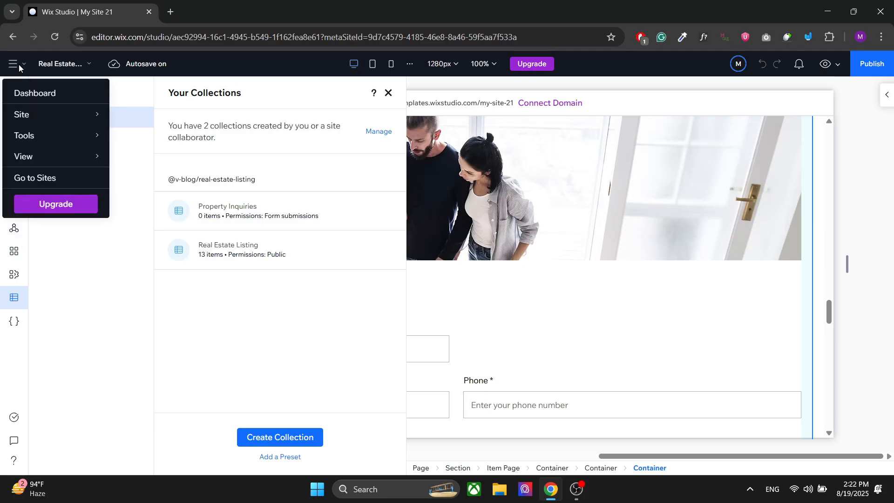
left_click(42, 99)
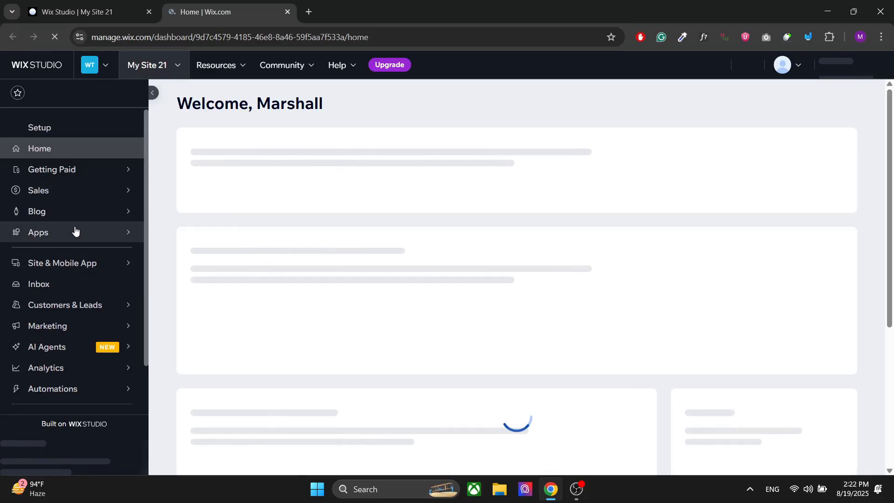
mouse_move(74, 228)
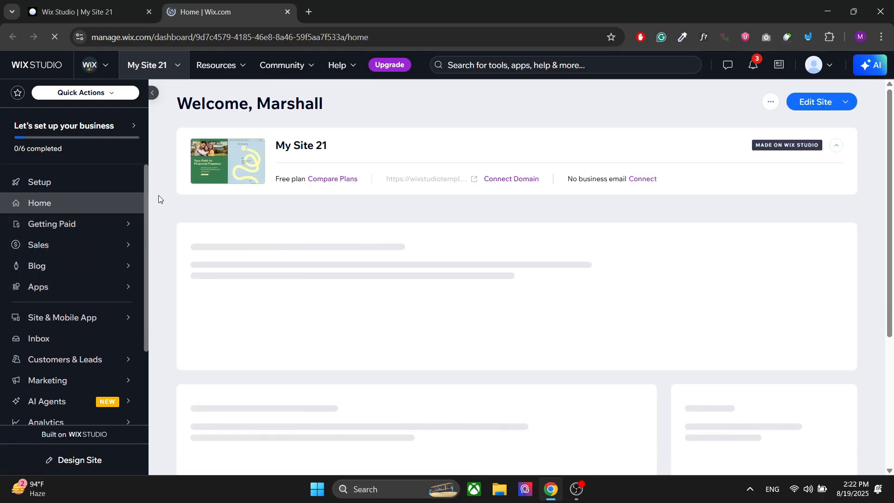
mouse_move(100, 287)
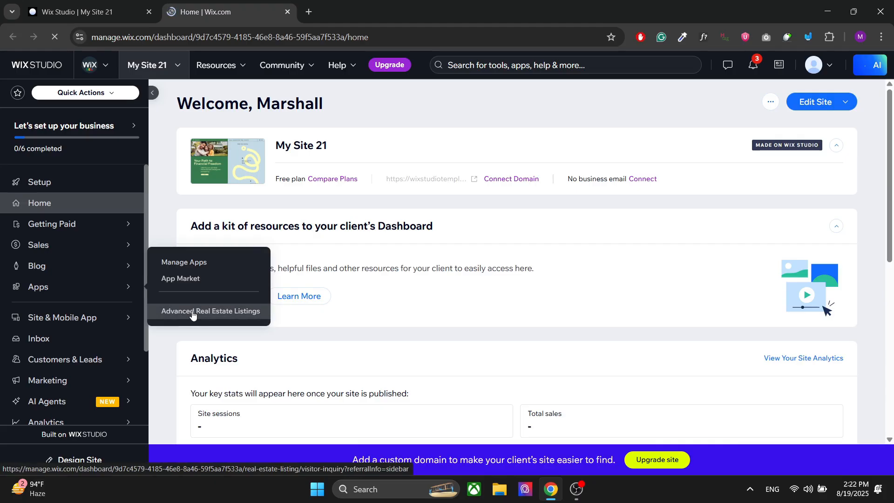
left_click(193, 315)
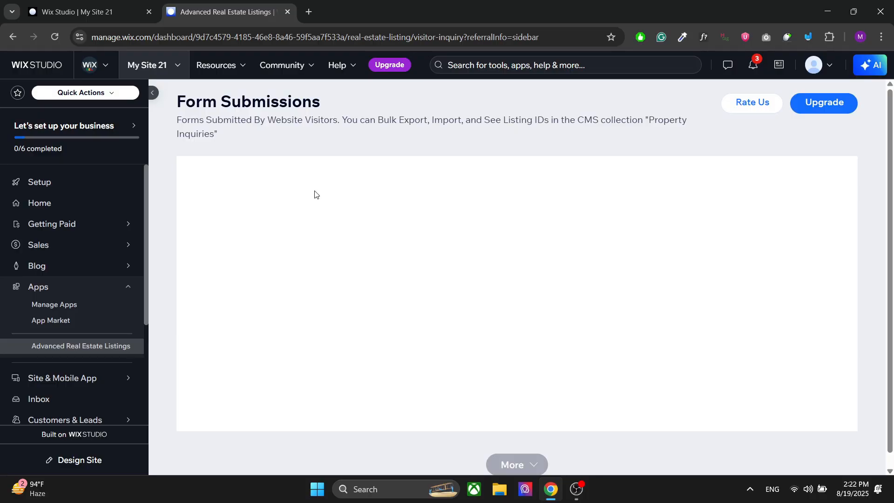
- Switch back to the editor, open the Real Estate Listings page and publish the site on the free Wix Studio domain my-site-21
key("ctrl+shift+Tab")
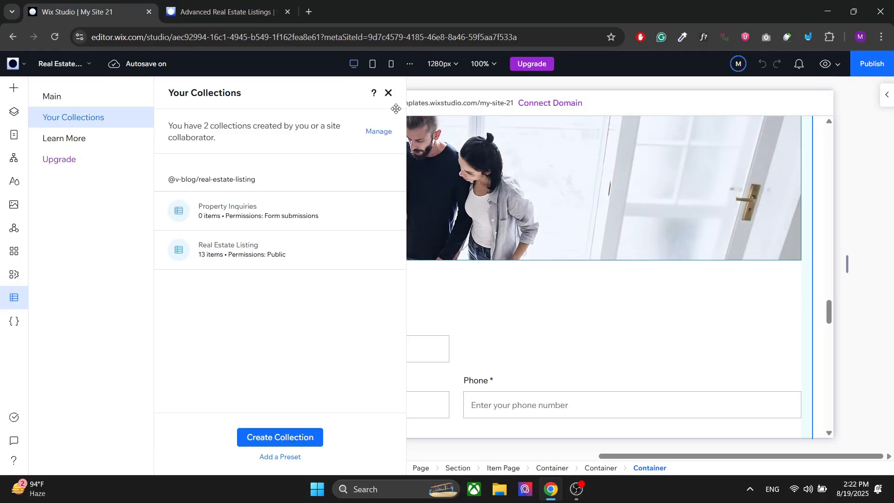
left_click(389, 93)
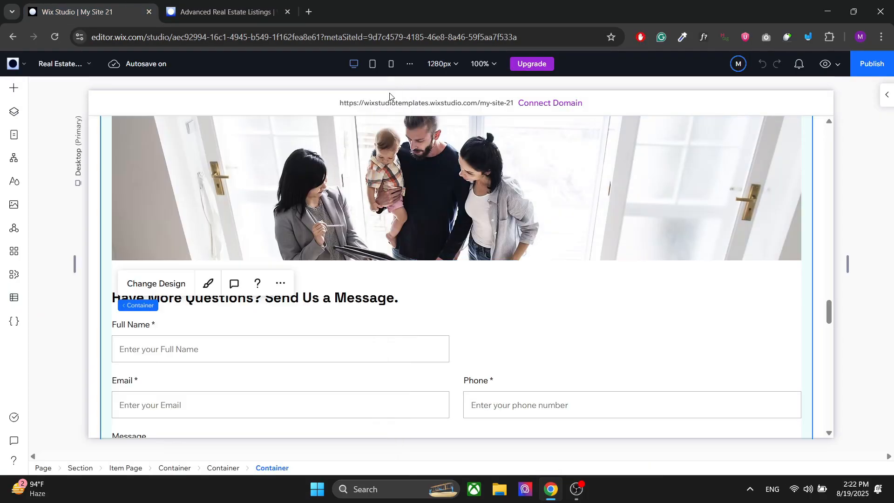
left_click(16, 139)
left_click(88, 287)
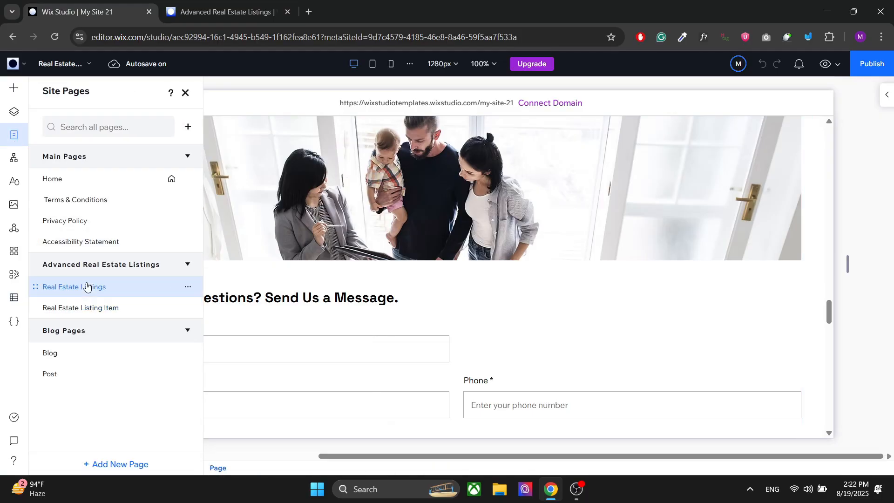
left_click(186, 93)
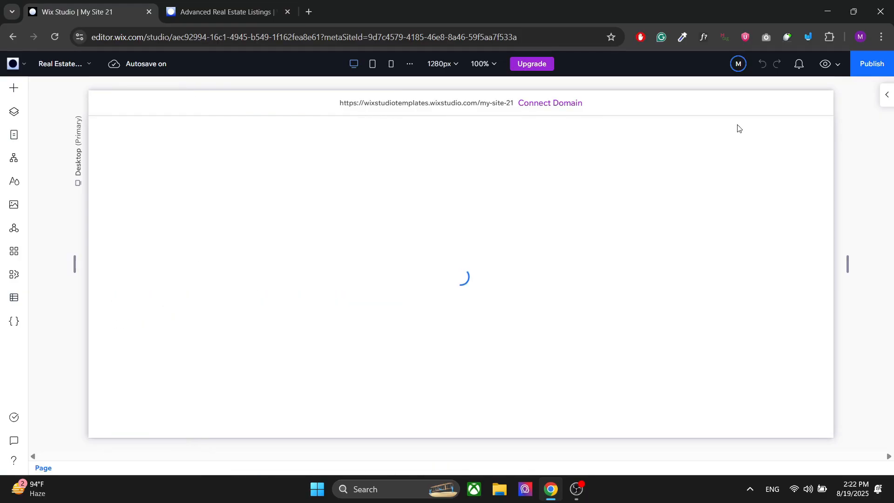
left_click(864, 70)
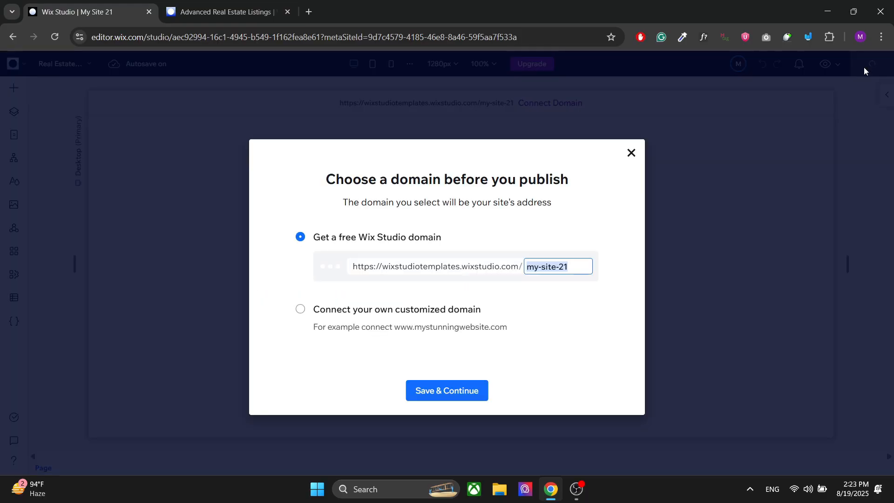
left_click(446, 389)
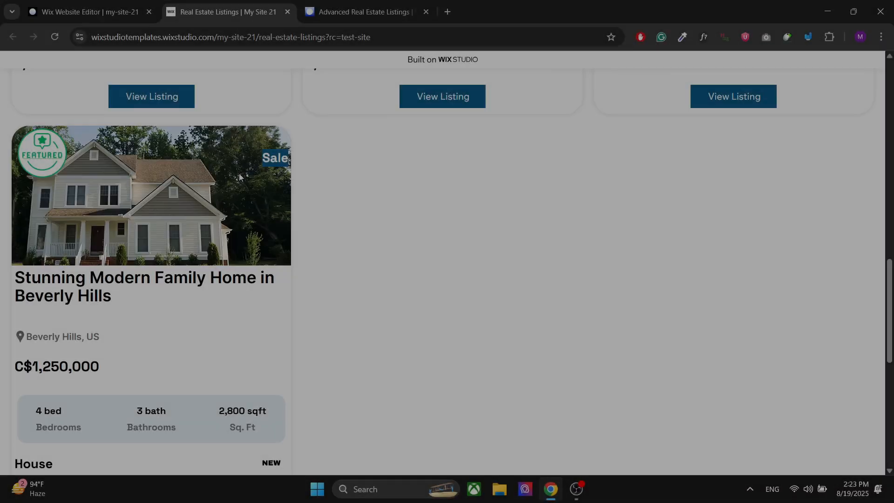
- Open the Stunning Modern Family Home in Beverly Hills listing from the published Real Estate Listings page
scroll(239, 177, "down", 2)
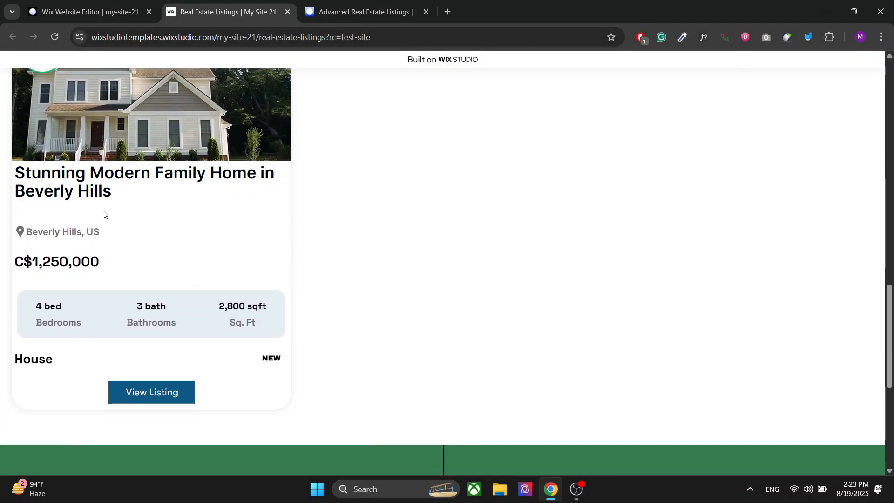
scroll(105, 224, "down", 1)
left_click(131, 326)
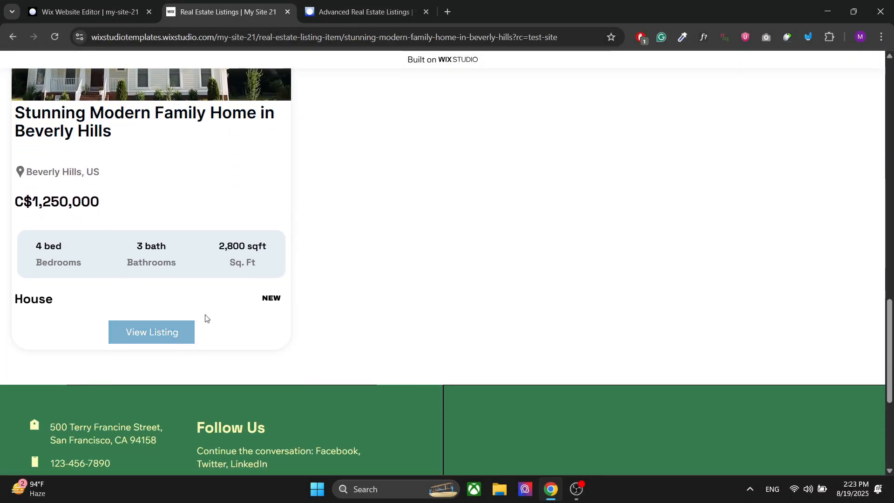
- Fill in the full name and e-mail in the listing's "Have More Questions? Send Us a Message." form
scroll(441, 293, "down", 15)
scroll(440, 294, "down", 10)
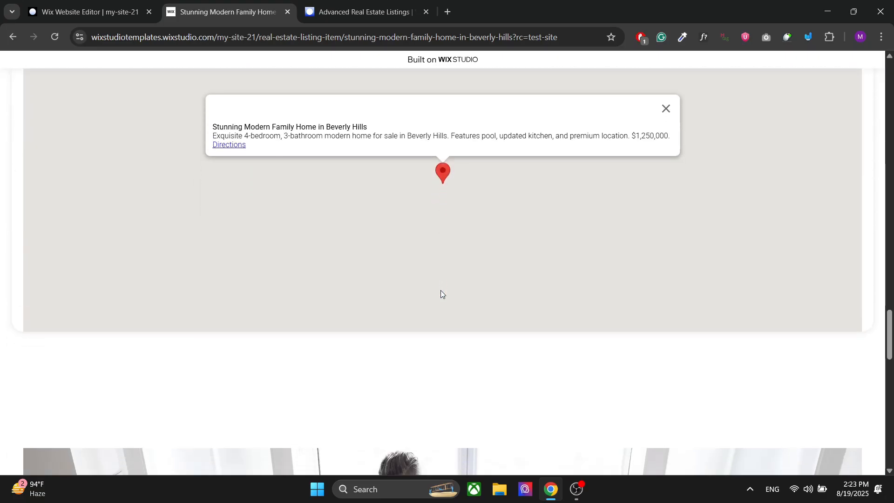
left_click(190, 194)
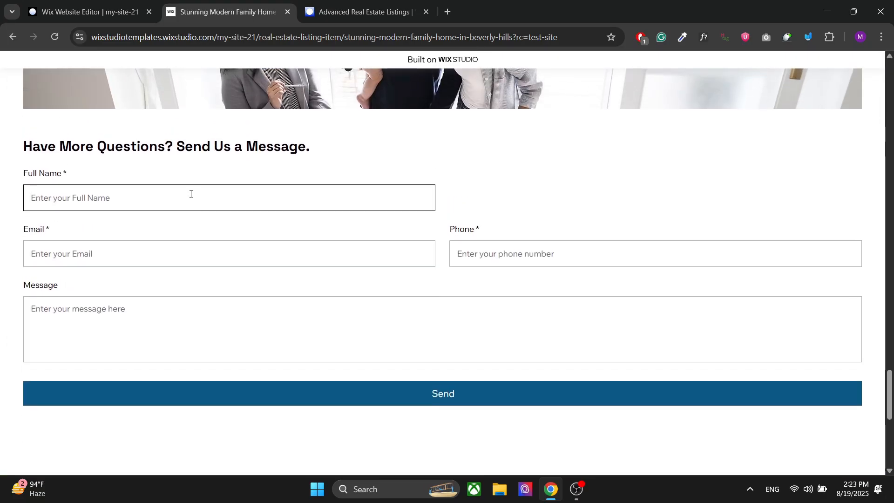
type("DEM")
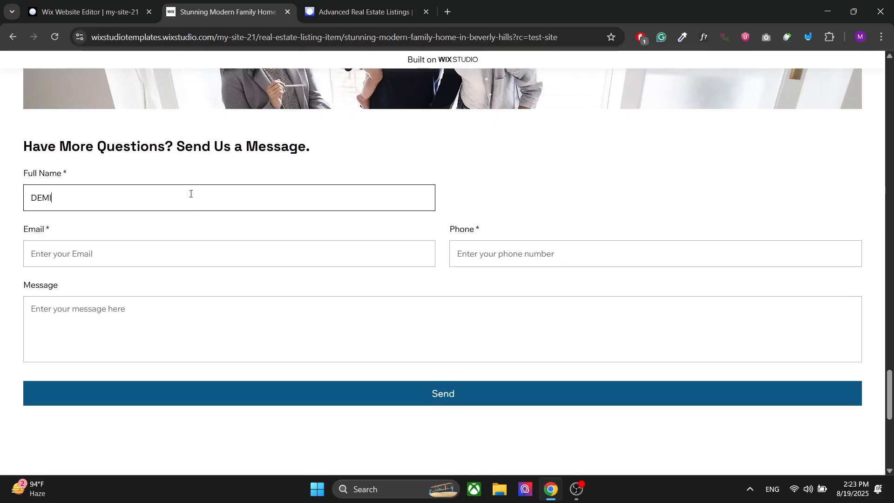
type("I NAME")
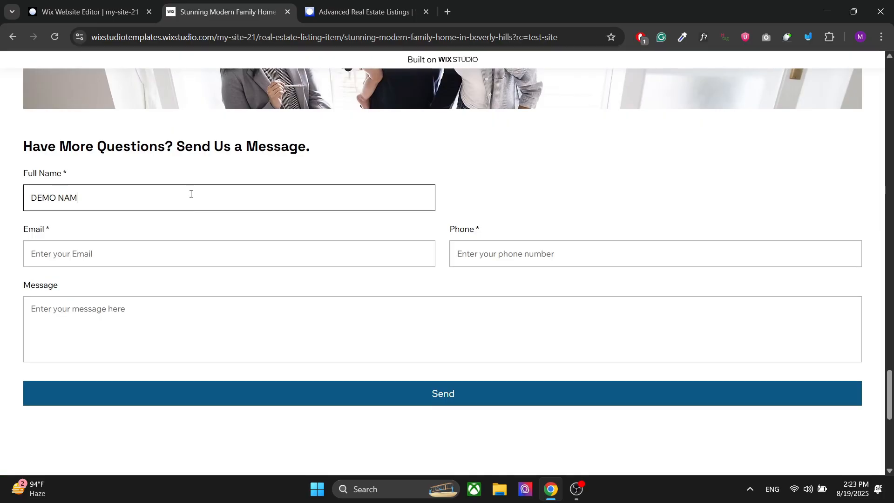
left_click(136, 251)
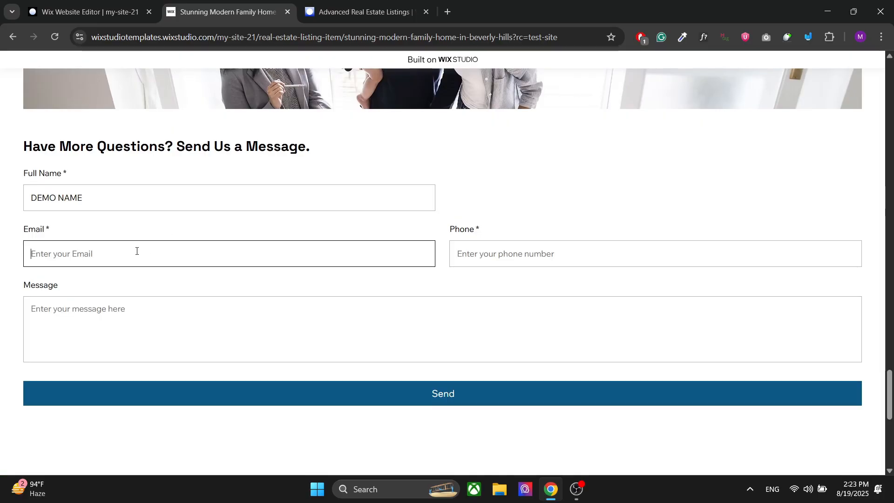
type("tw")
key("BackSpace")
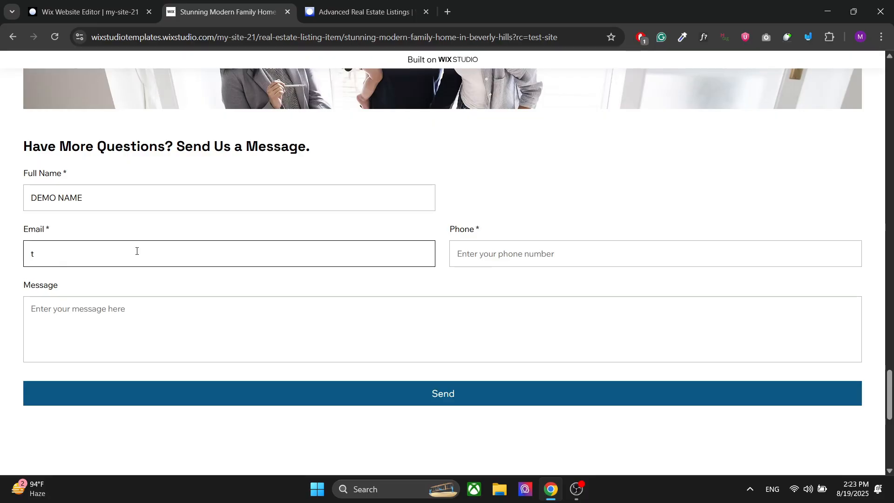
type("est@mail.com")
- Enter the phone number and the message DEMO MESSAGE, and send the inquiry
left_click(491, 255)
type("876")
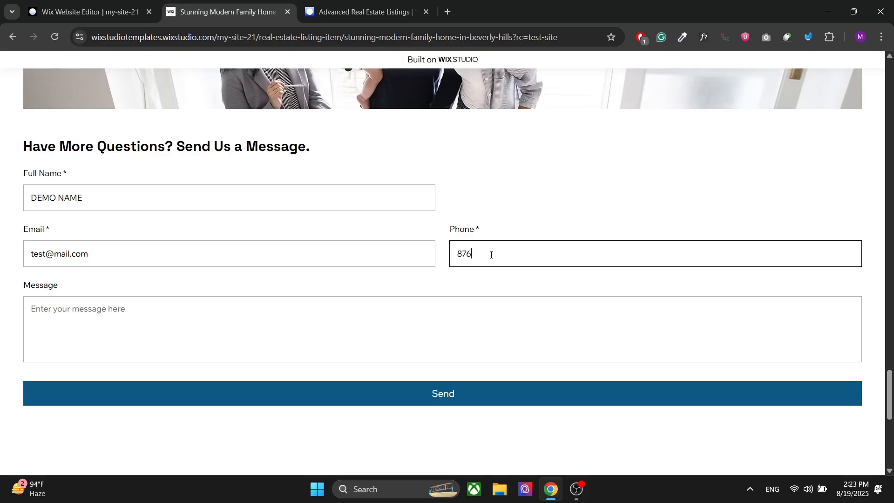
type("356789")
left_click(286, 336)
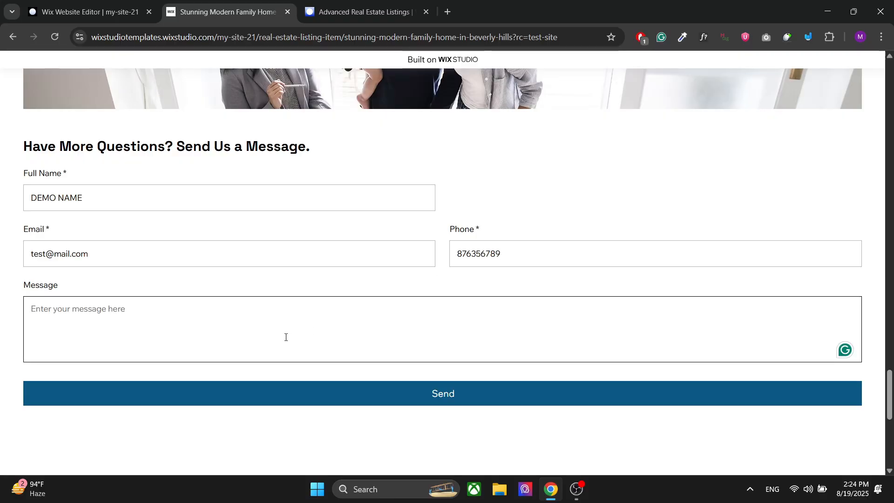
type("DE")
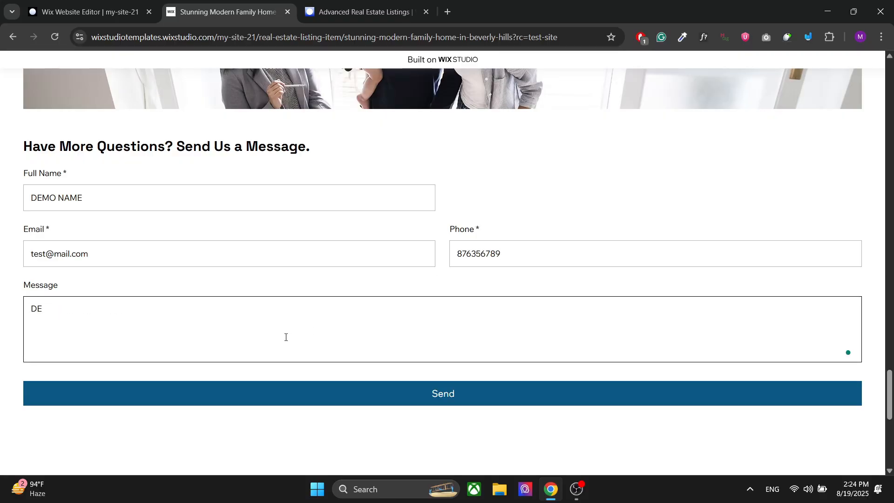
type("MO MESSAGE")
left_click(454, 393)
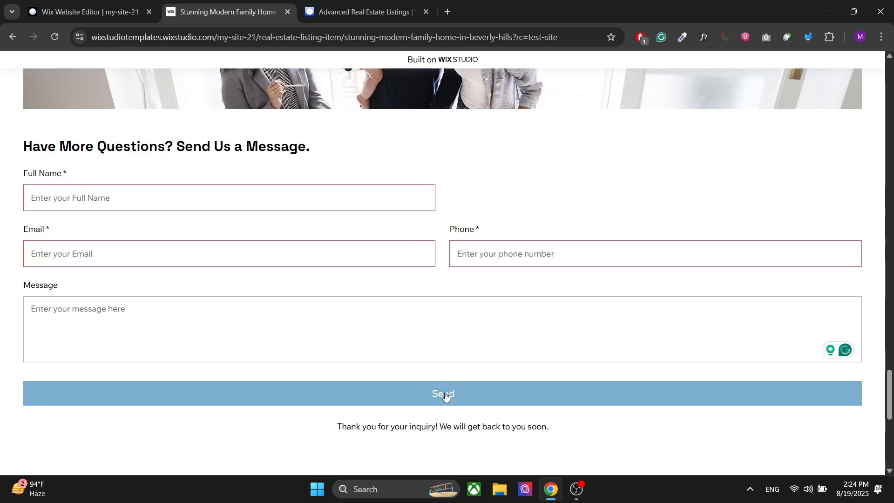
- Switch to the dashboard and reload the Form Submissions page to check the submitted inquiry
left_click(413, 2)
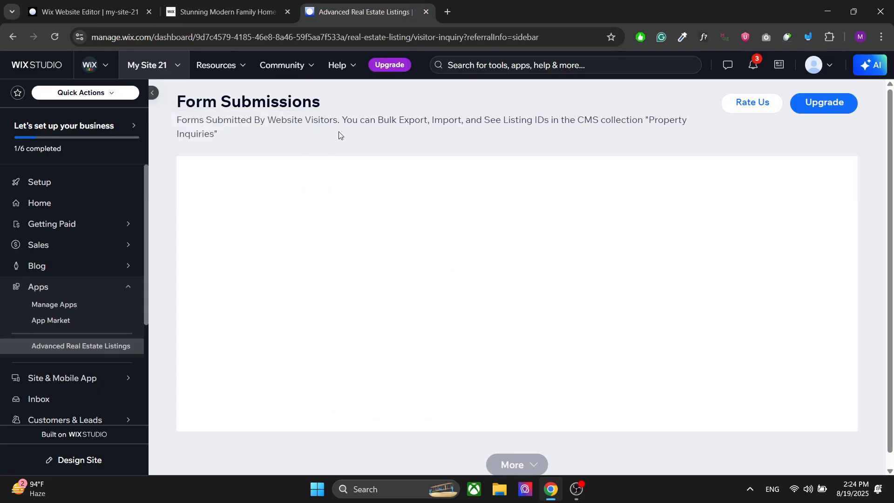
left_click(55, 37)
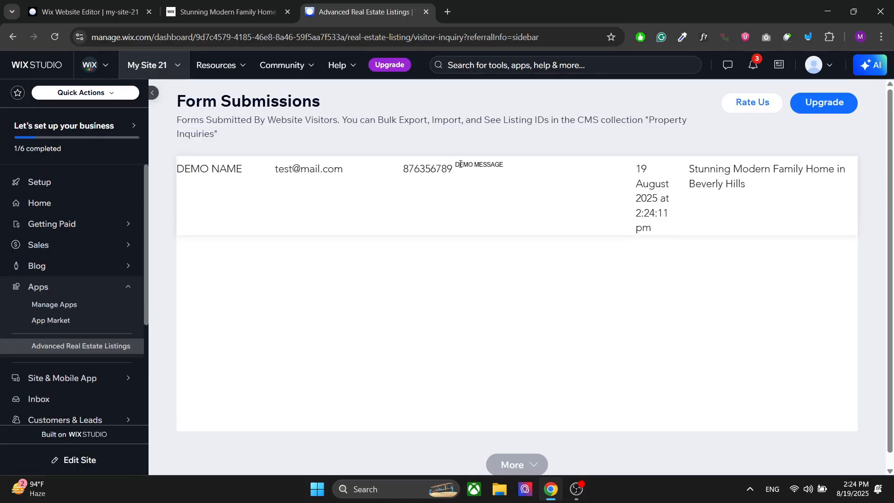
- Return to the editor and examine the new inquiry in the Property Inquiries collection, including its Property Title, then close the CMS
left_click(95, 4)
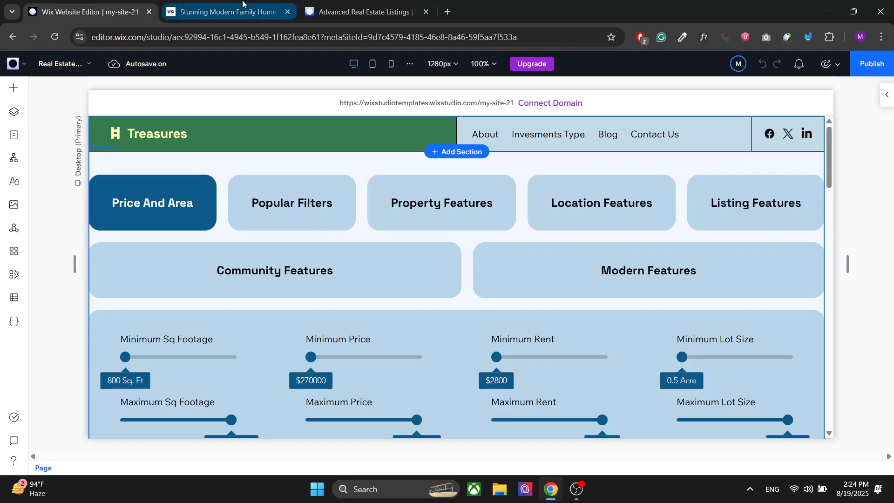
left_click(14, 298)
left_click(97, 120)
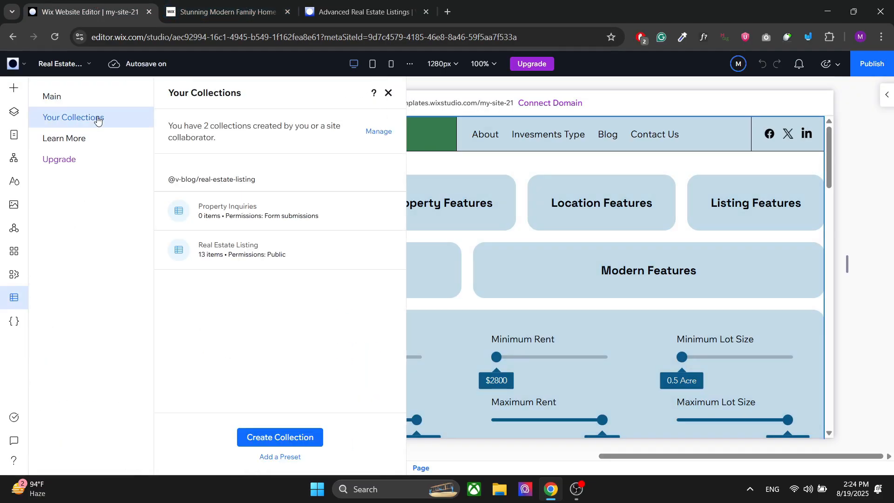
left_click(240, 207)
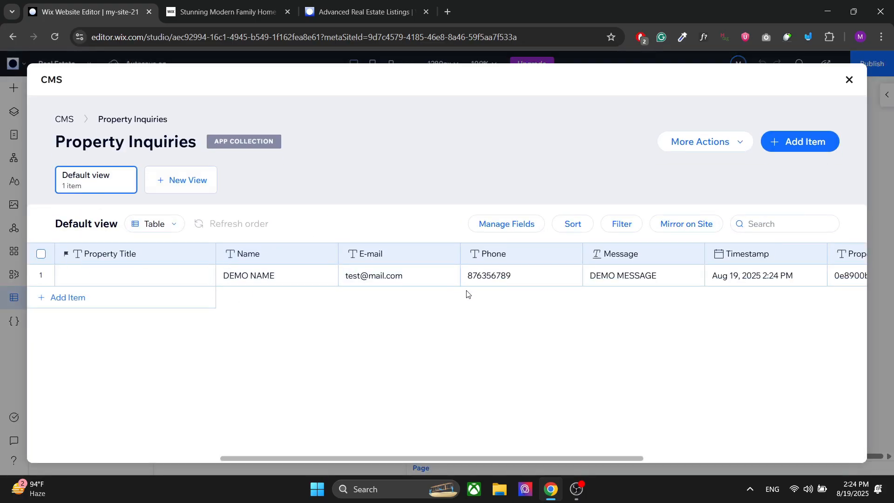
left_click_drag(390, 460, 638, 484)
double_click(655, 275)
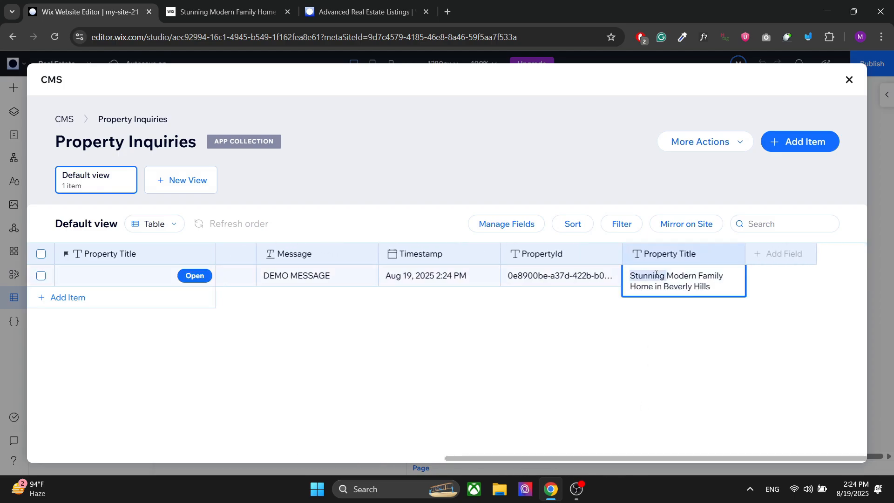
triple_click(647, 282)
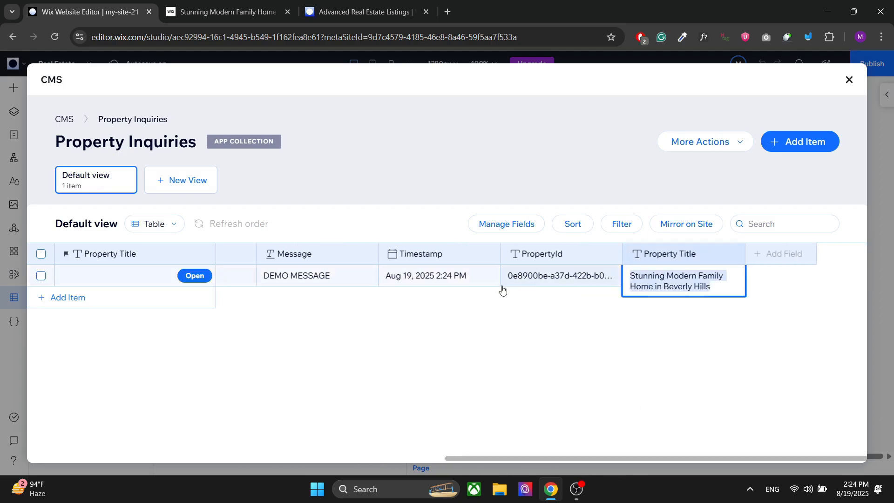
left_click(469, 345)
left_click(103, 5)
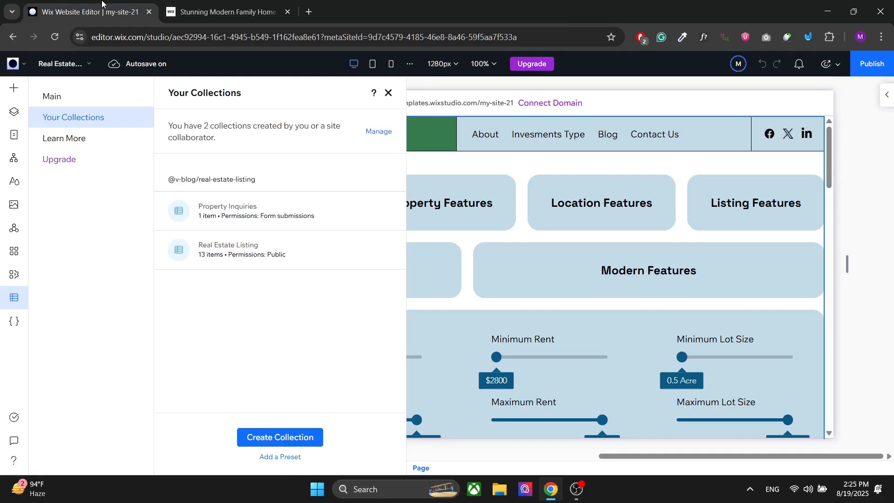
left_click(389, 95)
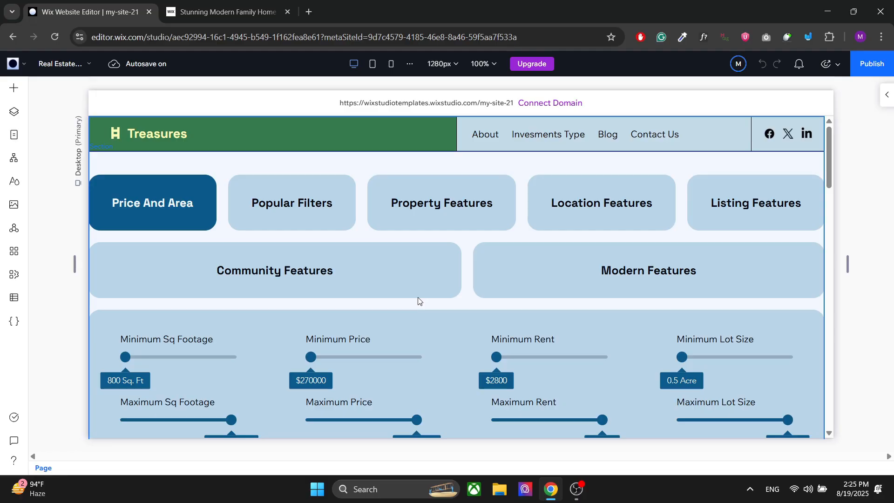
left_click(461, 303)
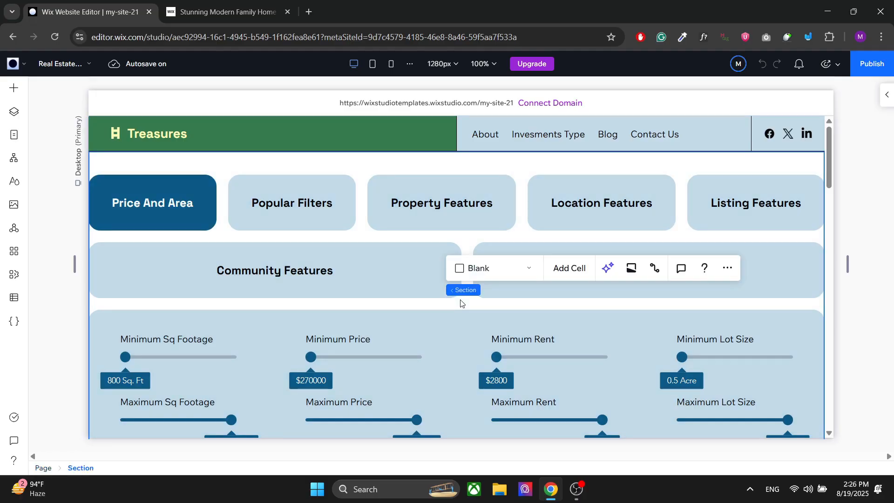